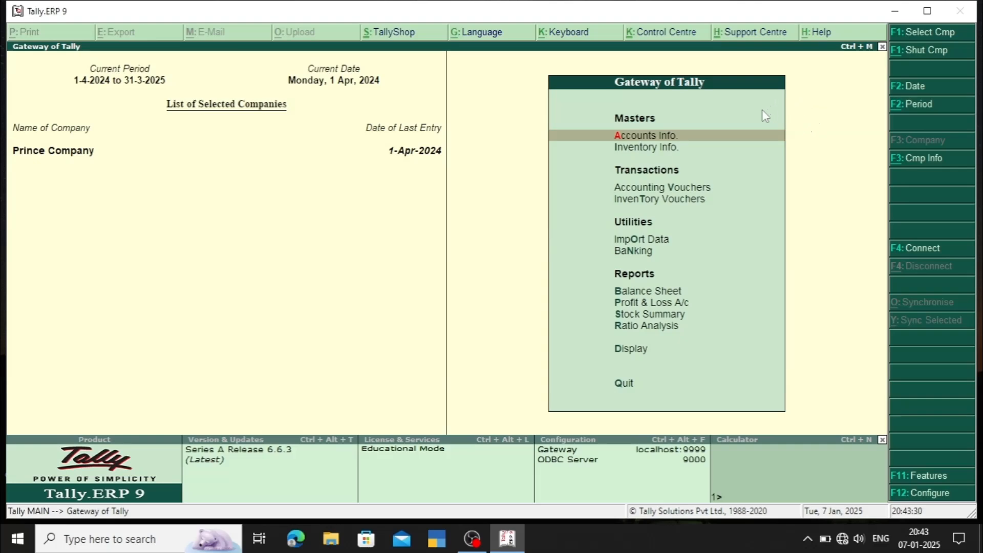
Start a new single ledger and name it Purchase, leaving the alias blank.
click(727, 139)
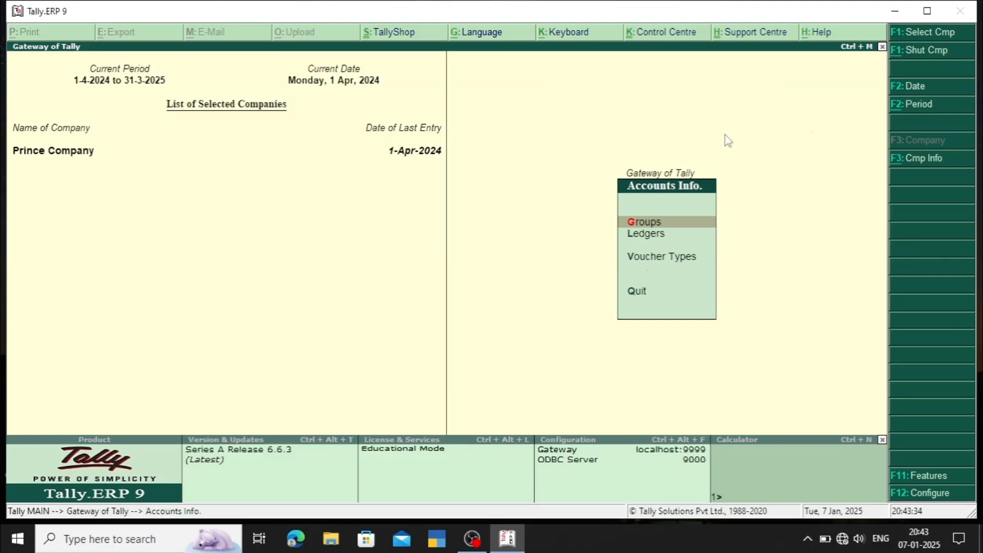
key(Down)
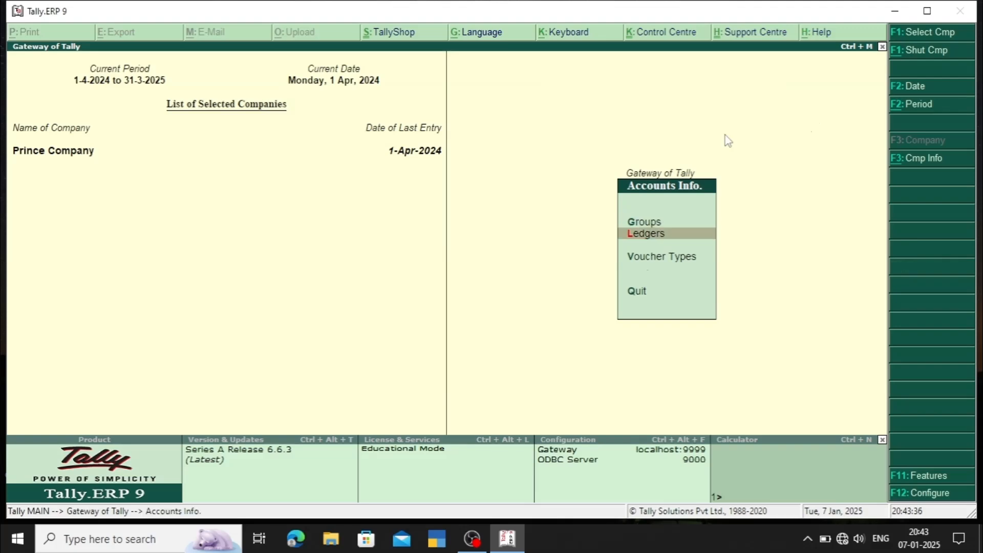
key(Return)
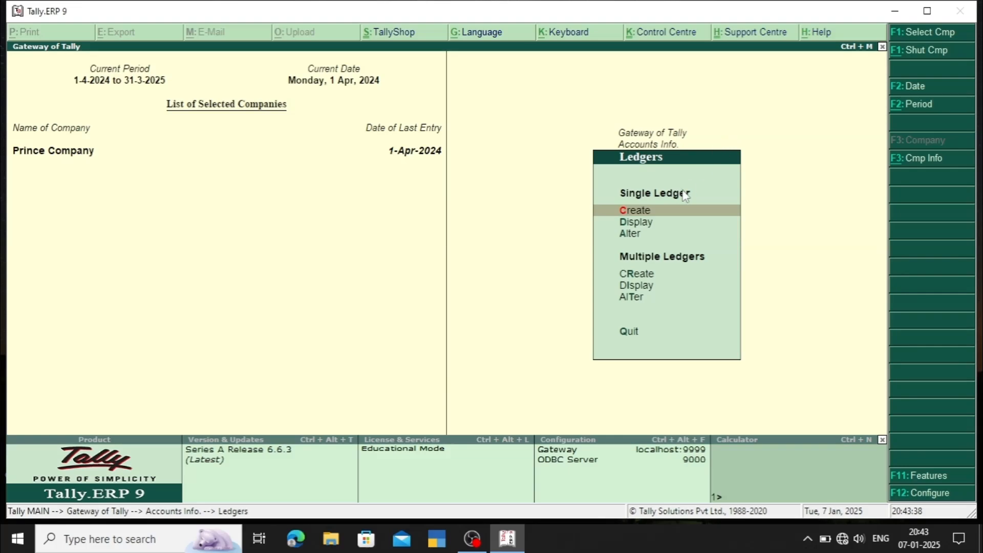
click(679, 216)
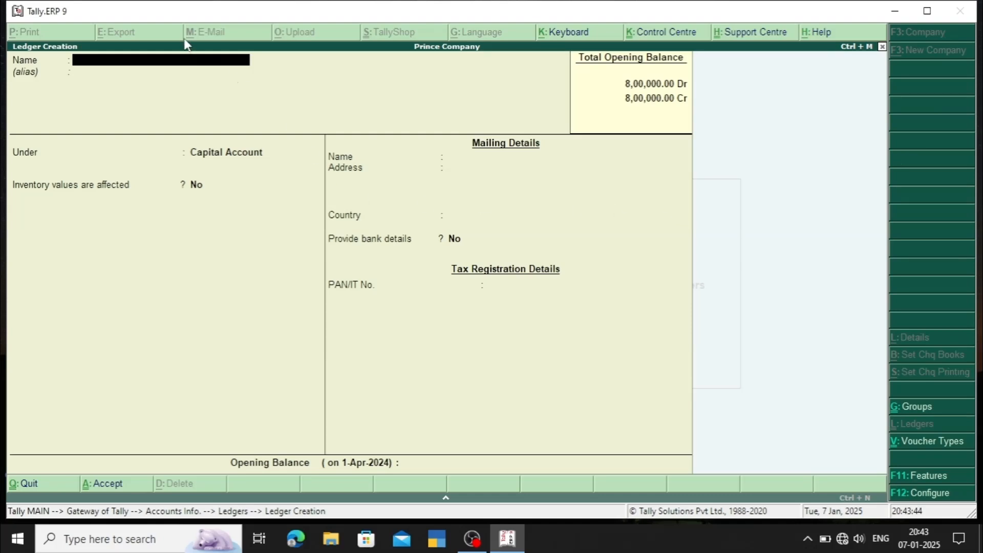
text(Purchase)
key(Return)
key(Return)
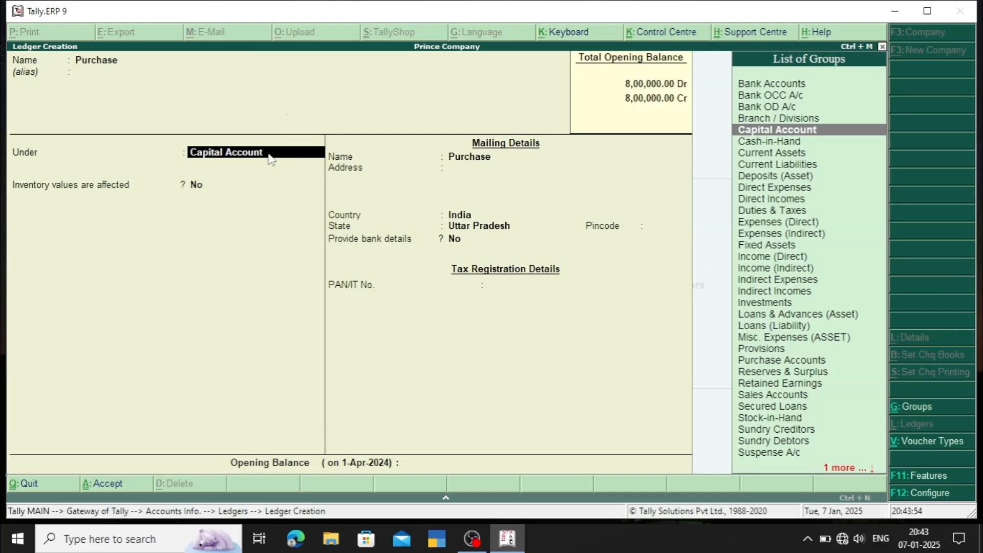
Place the ledger under Purchase Accounts with inventory values affected Yes and type Not Applicable, save it, and return to the Gateway.
text(Purc)
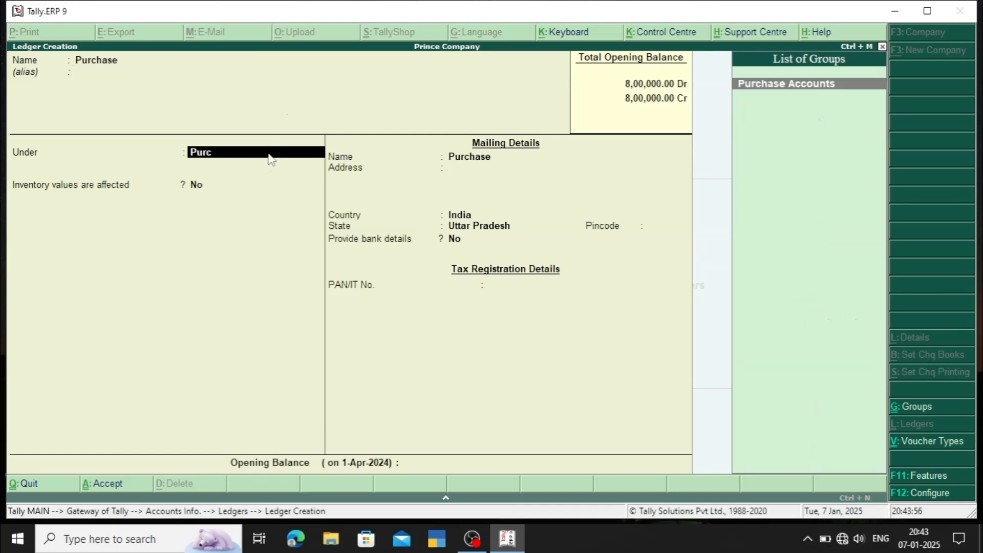
click(790, 92)
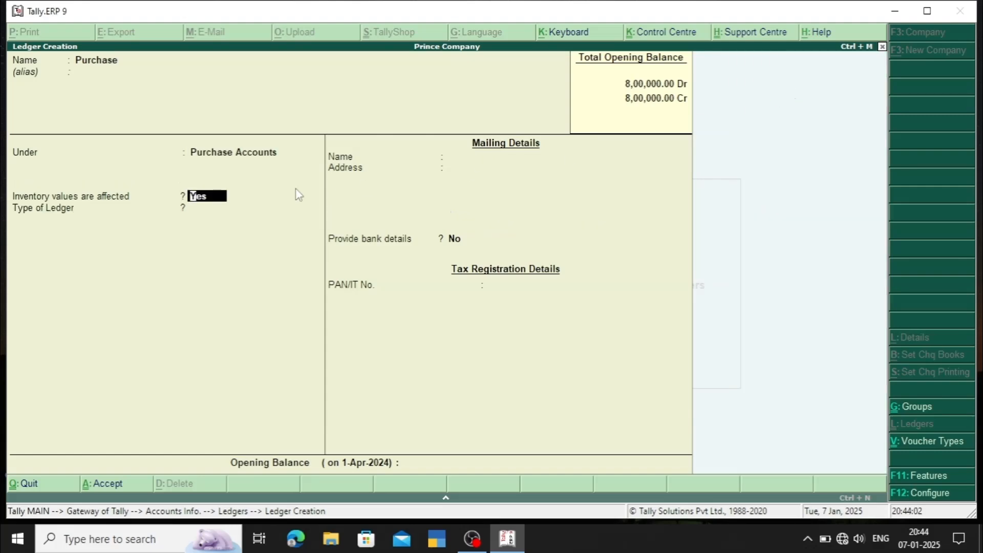
key(Return)
key(Return)
key(Return)
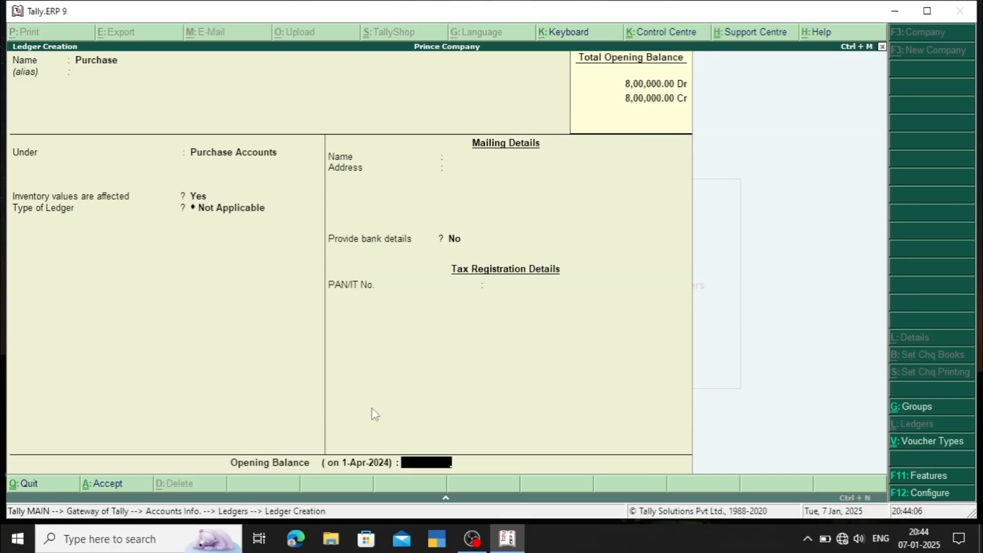
key(Return)
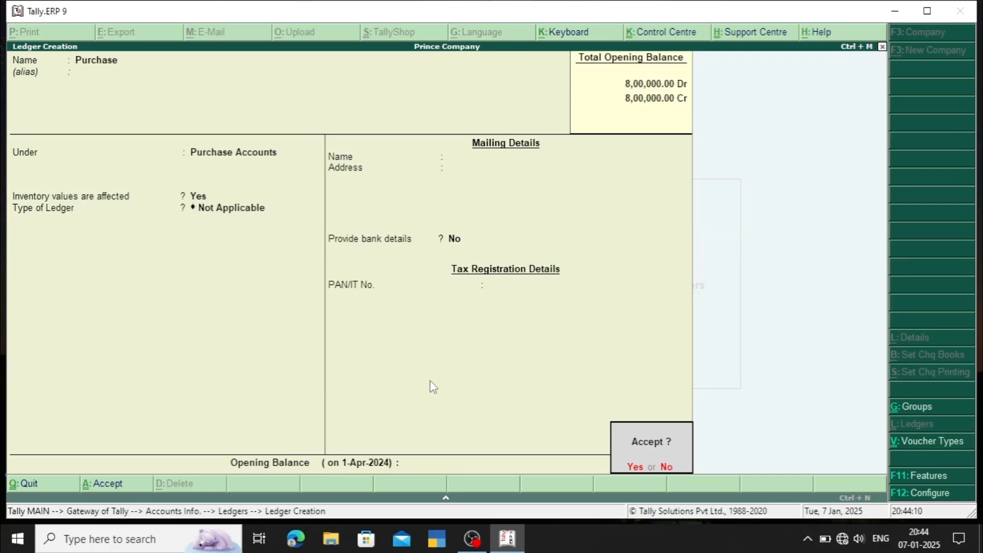
key(Return)
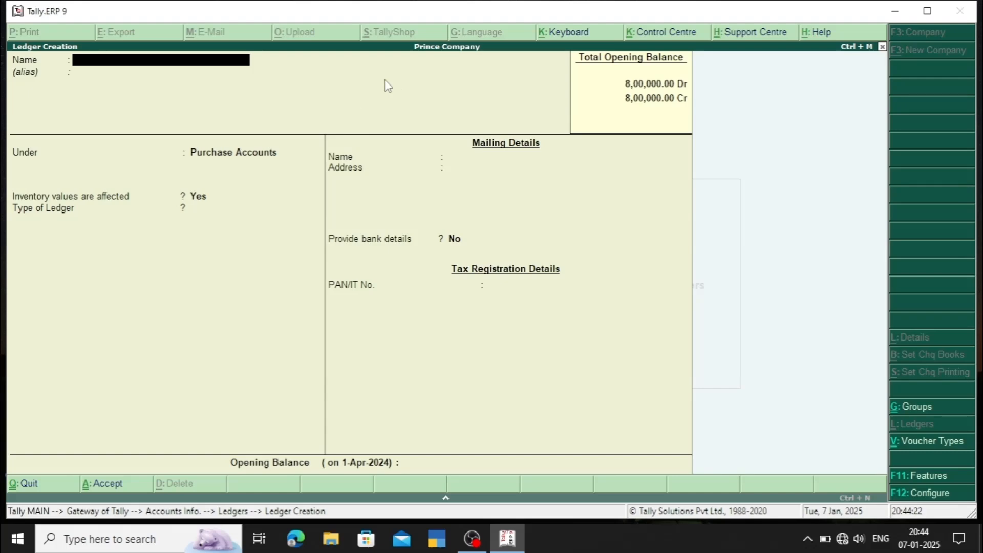
key(Escape)
key(Return)
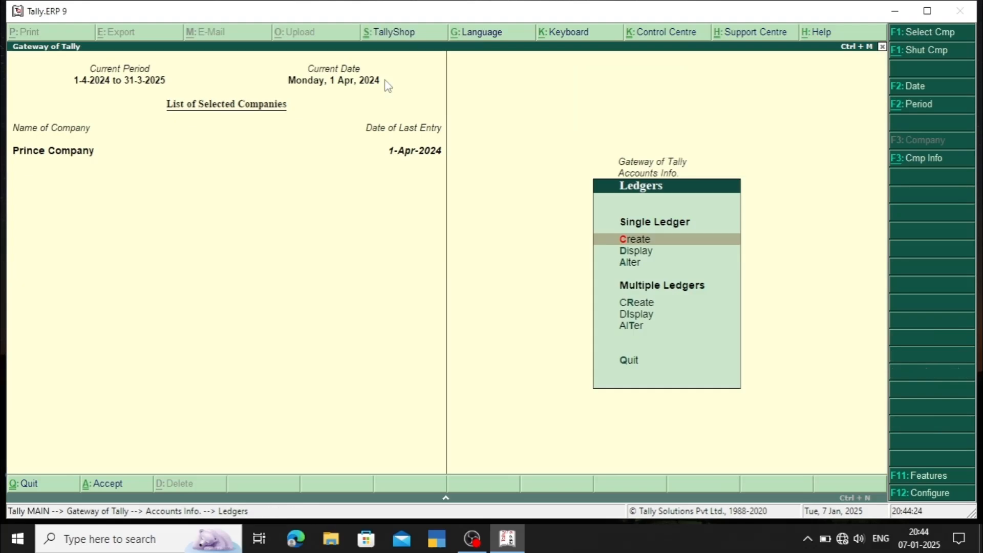
key(Escape)
key(Escape)
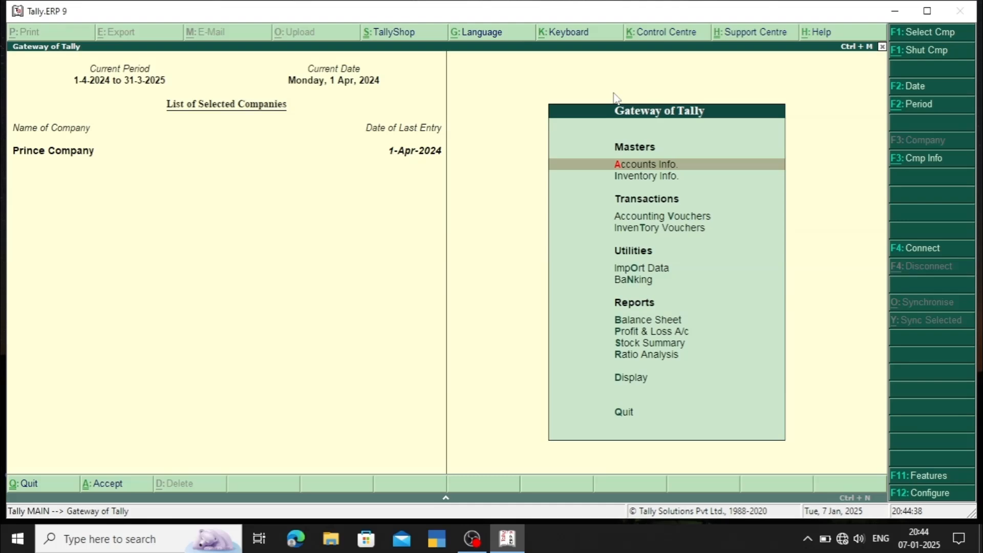
Open a new Purchase accounting voucher and switch it from invoice to voucher mode.
key(Down)
key(Down)
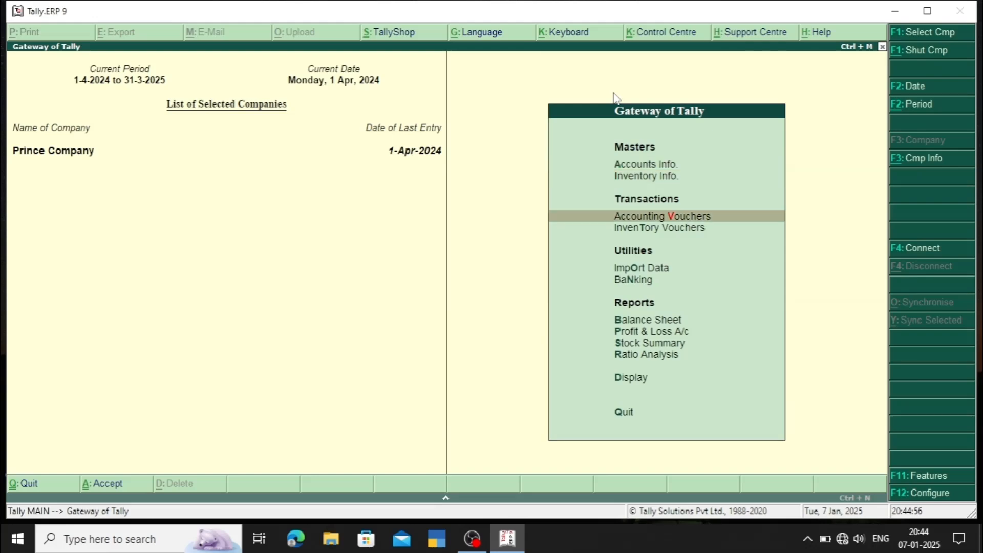
click(635, 211)
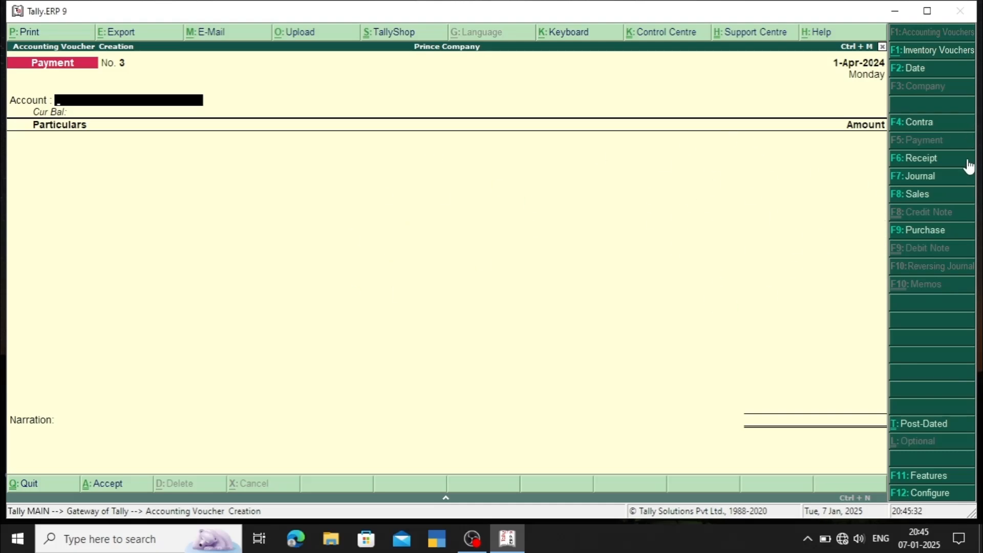
click(944, 233)
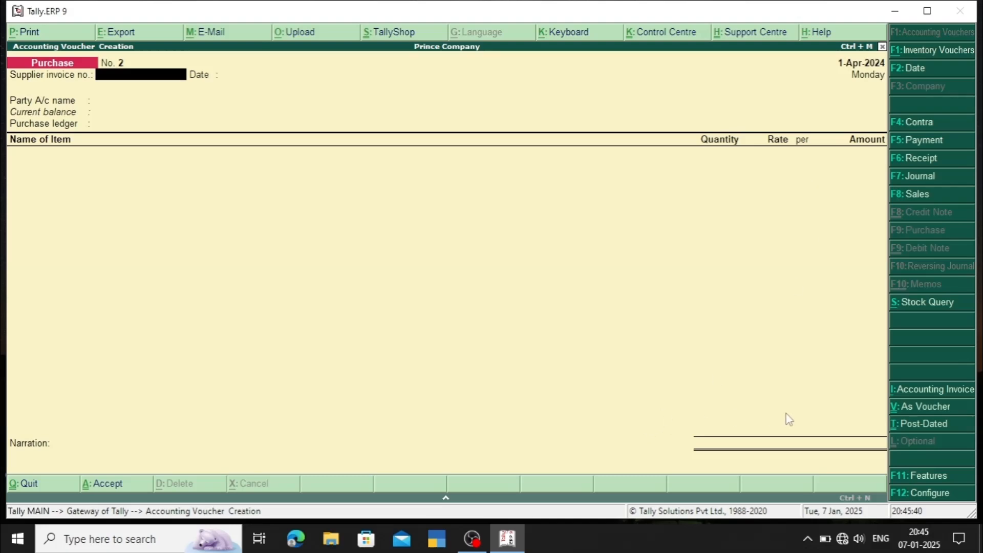
click(946, 409)
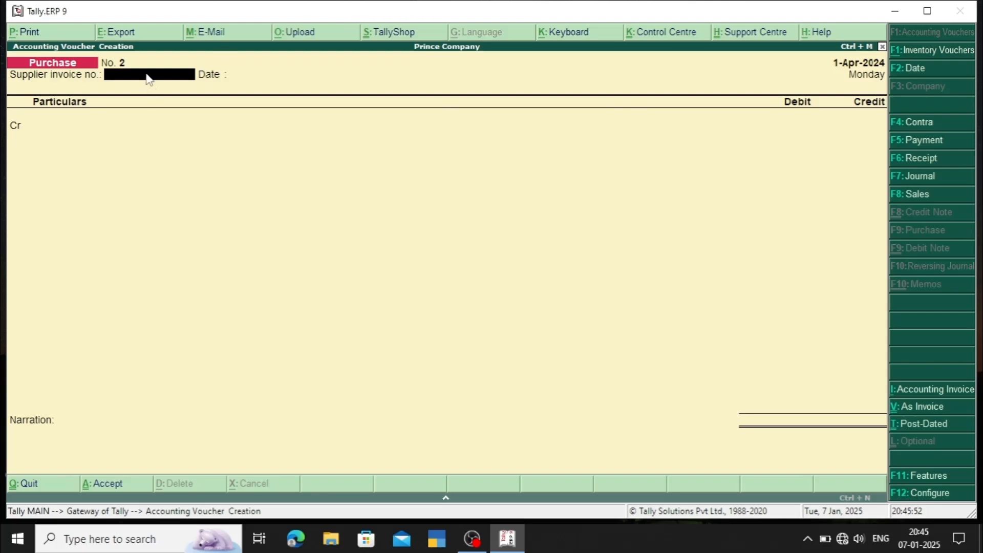
Enter supplier invoice number 5678564 and accept 1-Apr-2024 as its date.
text(5678564)
key(Return)
key(Return)
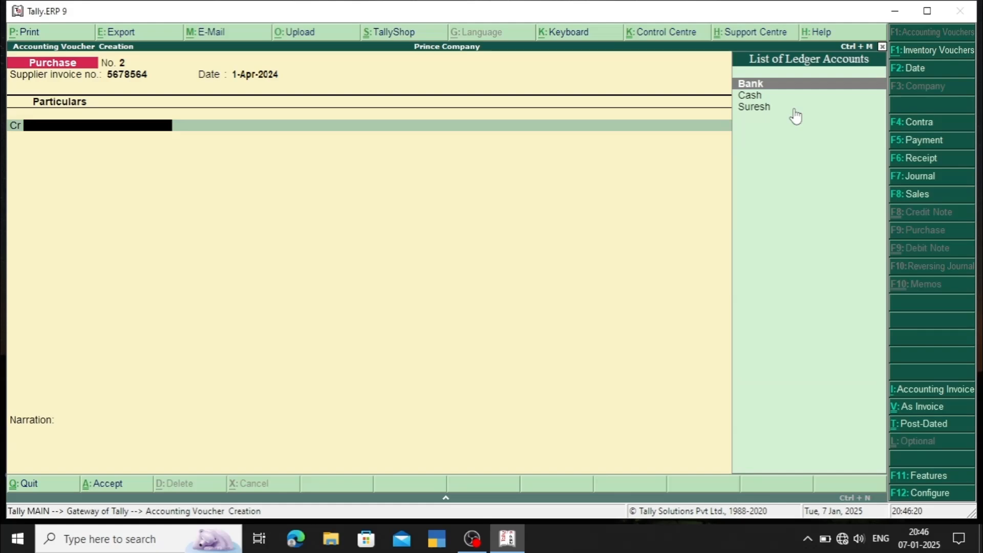
Credit the Cash ledger with an amount of 1, accepting the supplier details with state Uttar Pradesh.
key(Down)
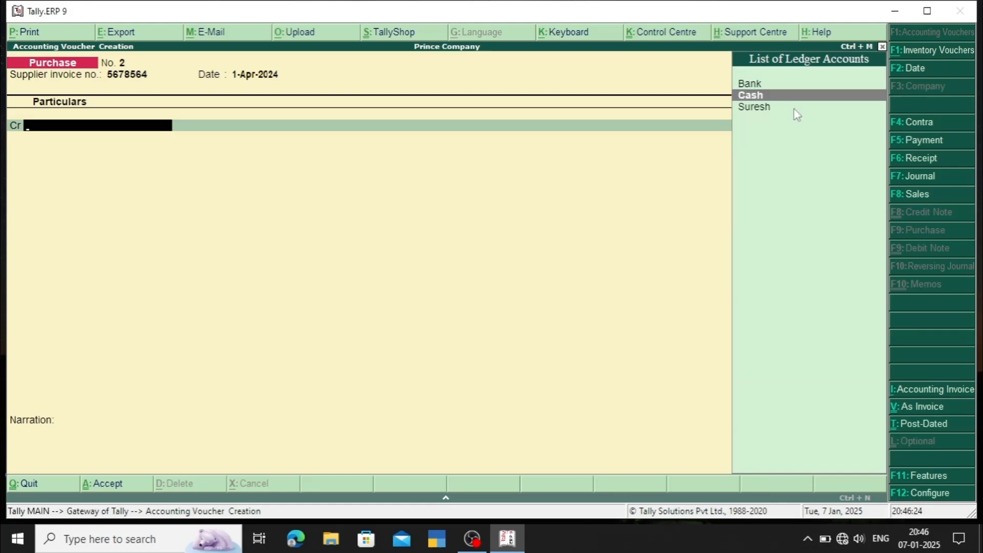
key(Return)
key(Return)
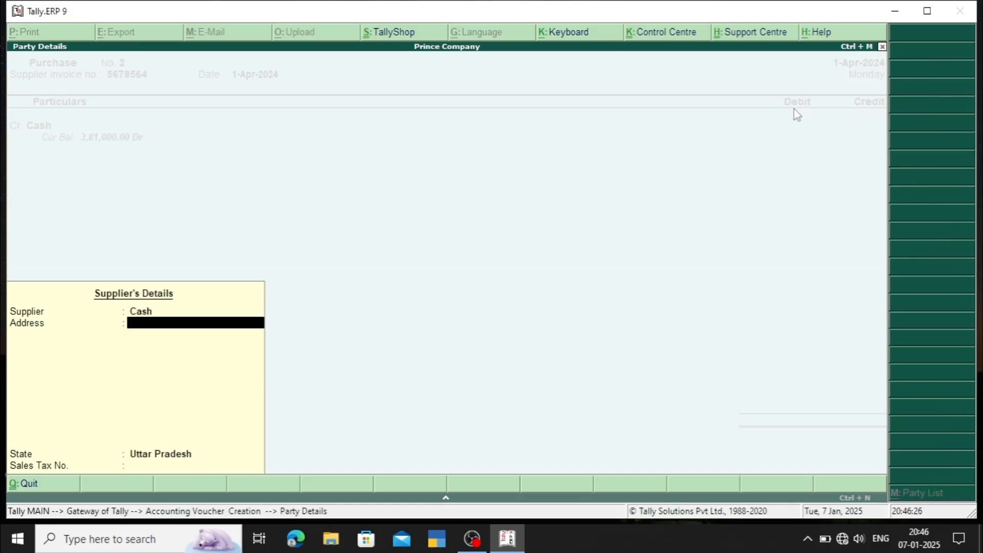
key(Return)
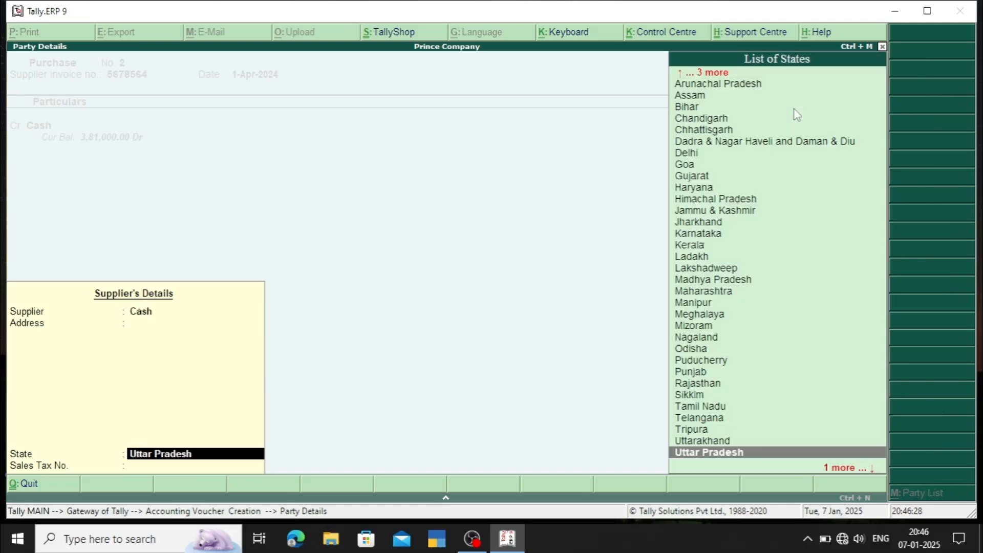
key(Return)
key(Return)
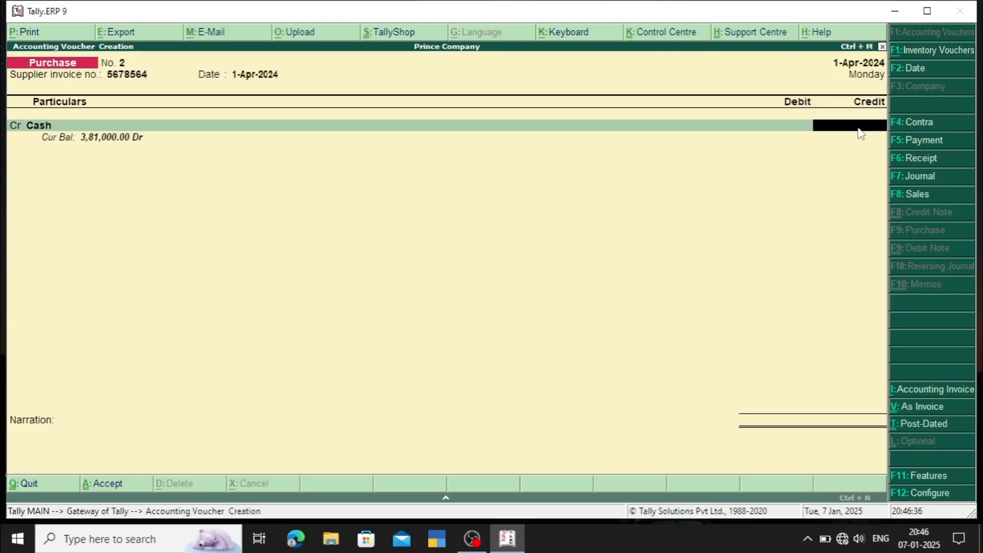
text(1)
key(Return)
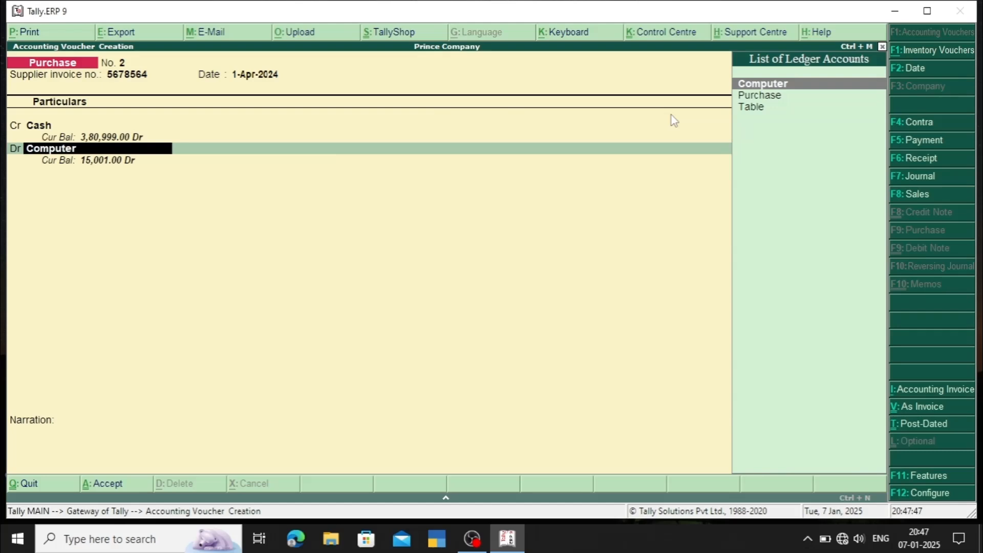
Debit the Purchase ledger and allocate 10 pcs of the stock item Monitor at a rate of 800 per pcs.
click(783, 97)
click(784, 98)
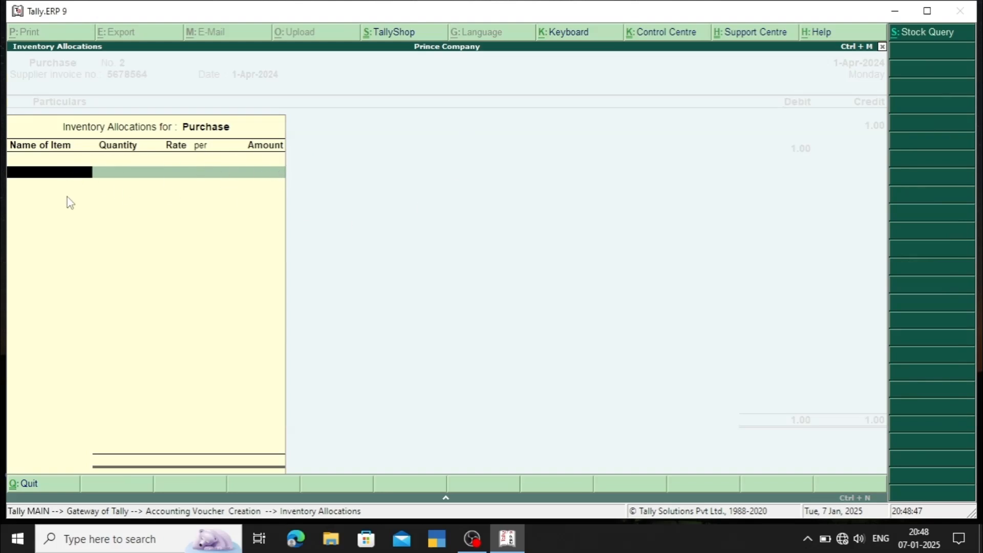
click(29, 173)
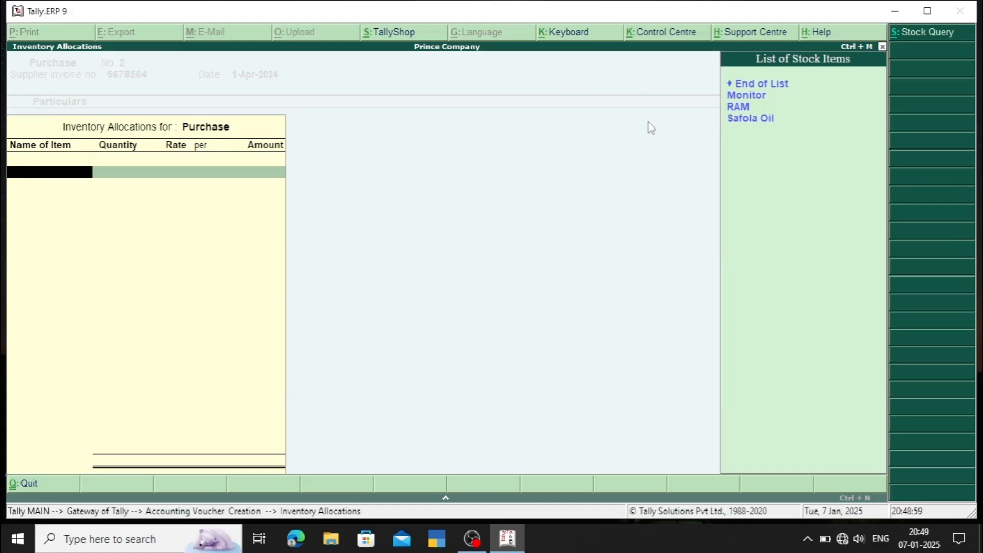
click(758, 97)
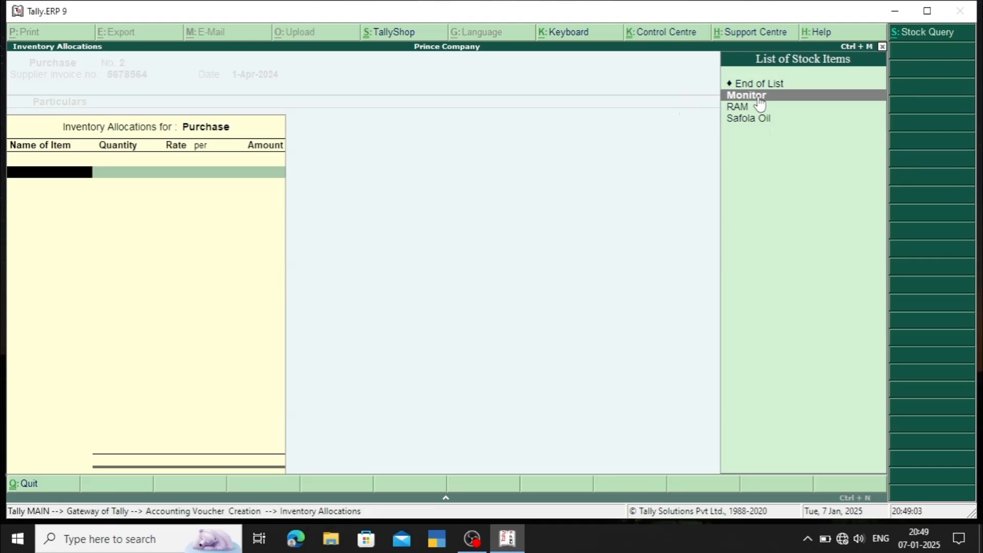
click(759, 98)
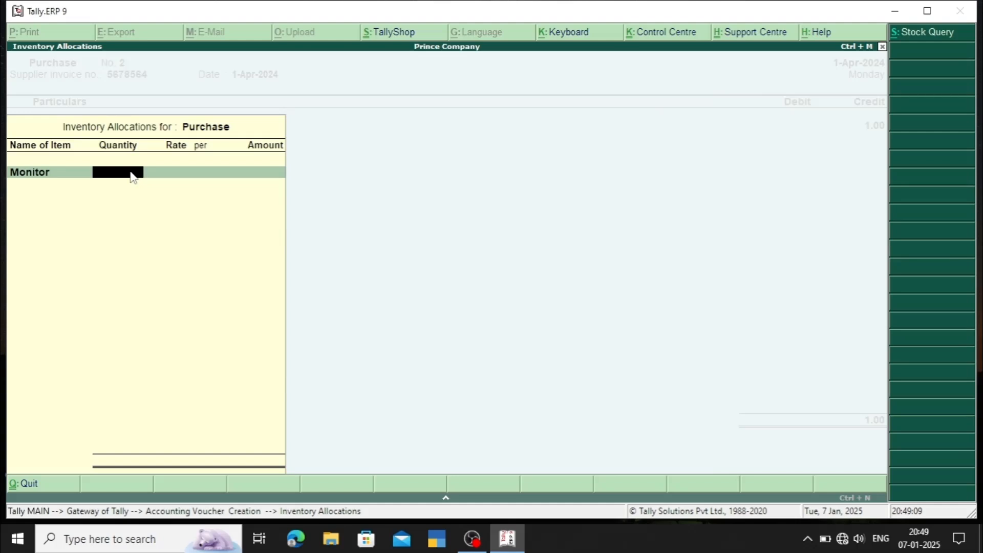
text(10)
key(Return)
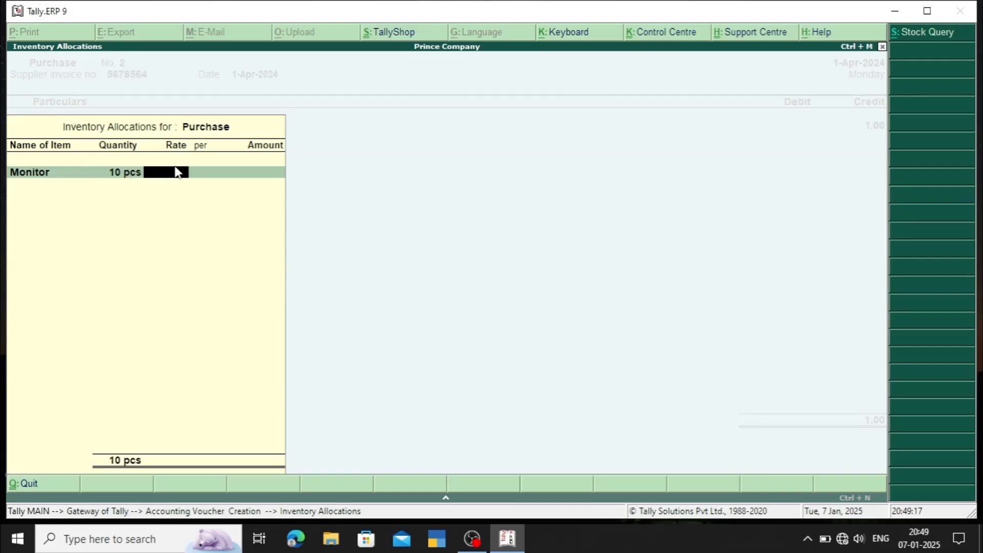
text(800)
key(Return)
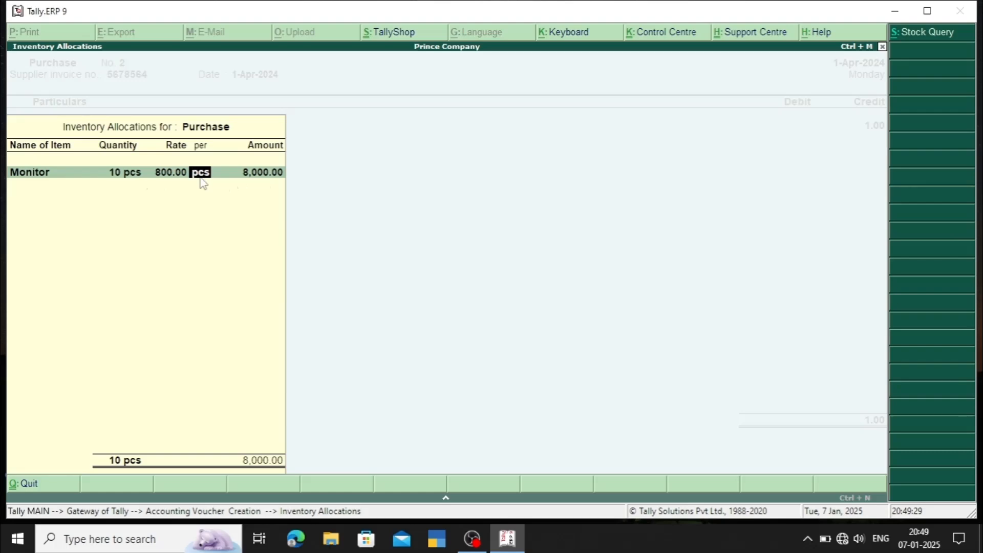
key(Return)
key(Return)
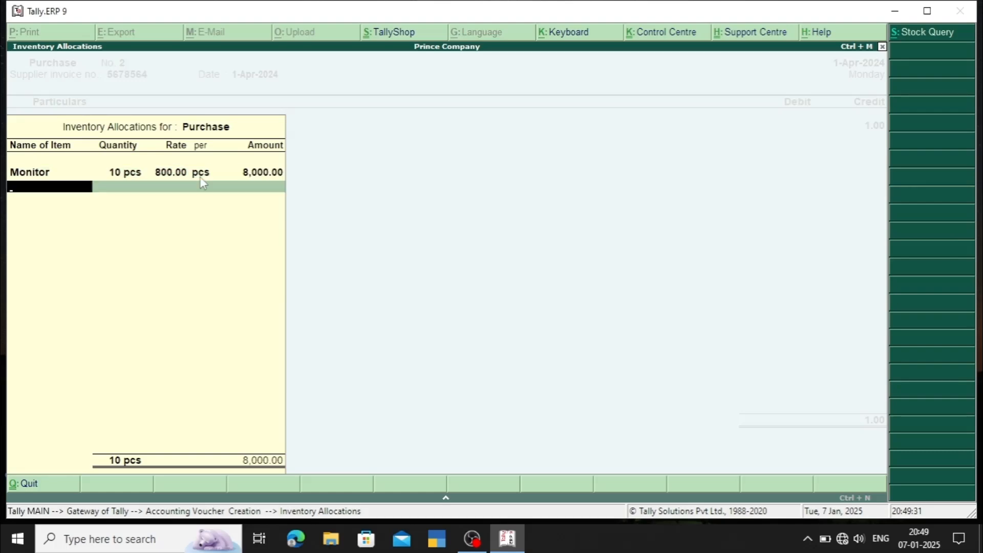
Allocate 15 pcs of the stock item RAM at a rate of 900 per pcs to the Purchase ledger.
click(51, 190)
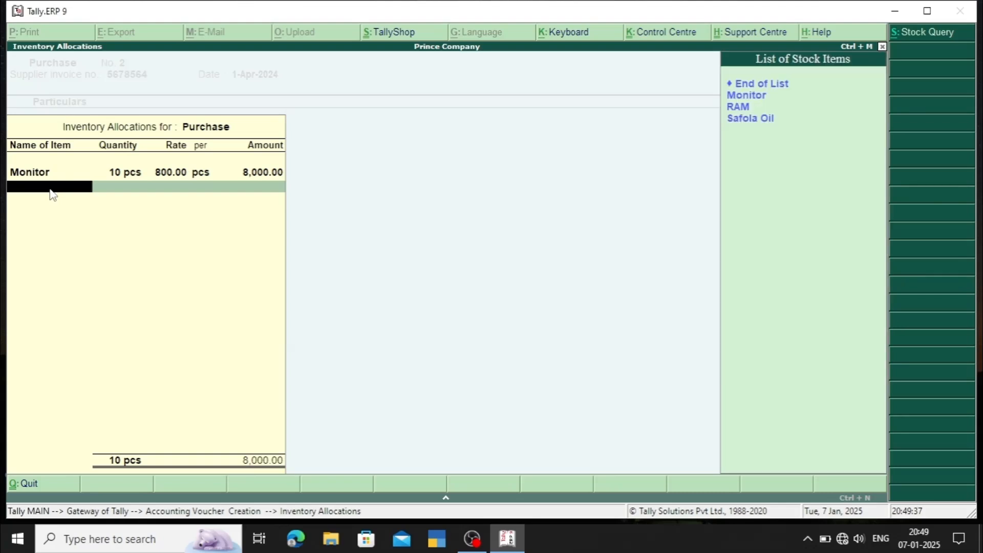
click(744, 108)
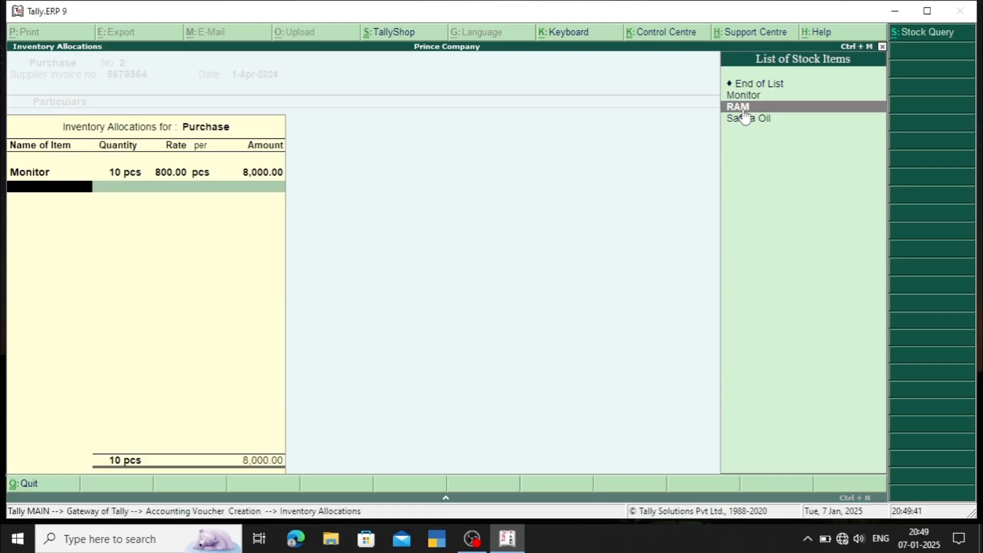
click(744, 108)
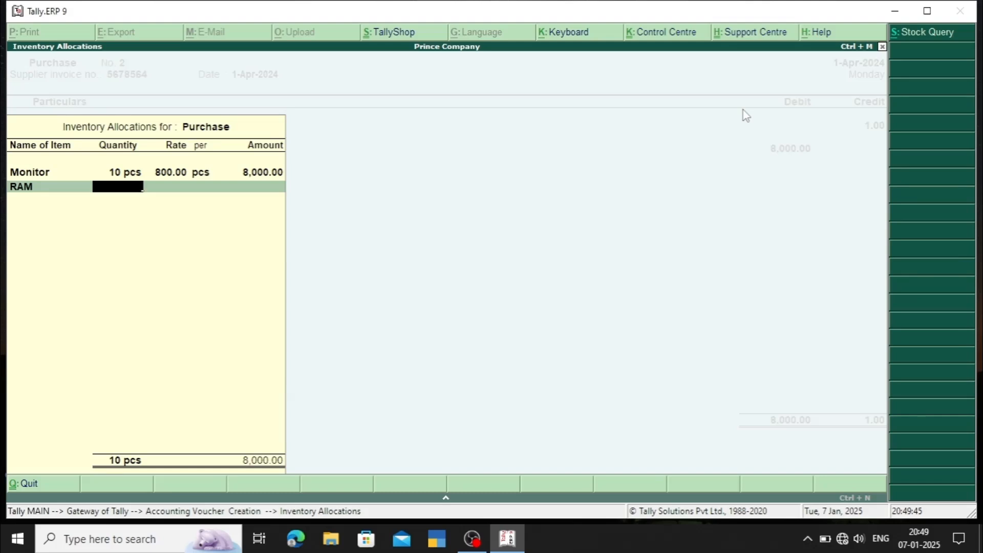
text(15)
key(Return)
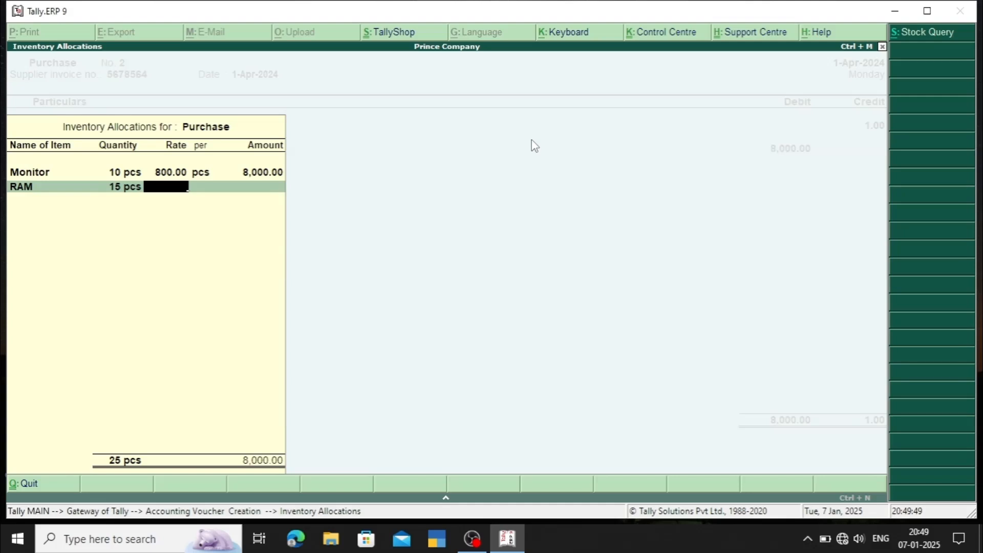
text(900)
key(Return)
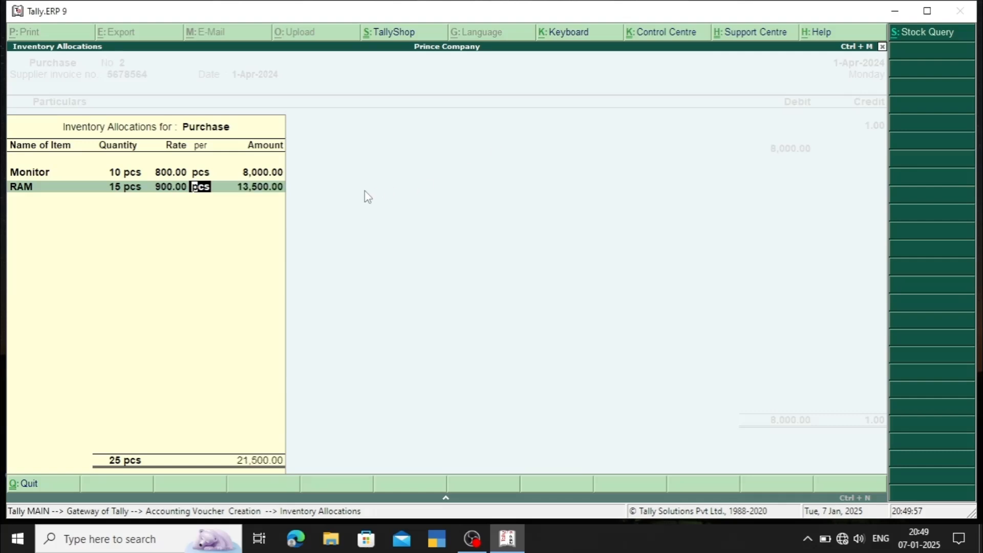
key(Return)
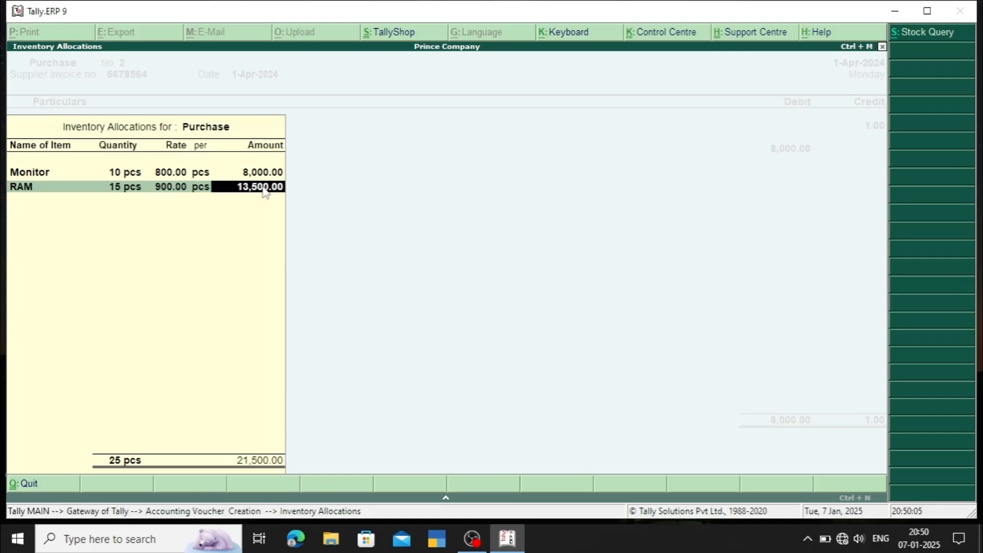
key(Return)
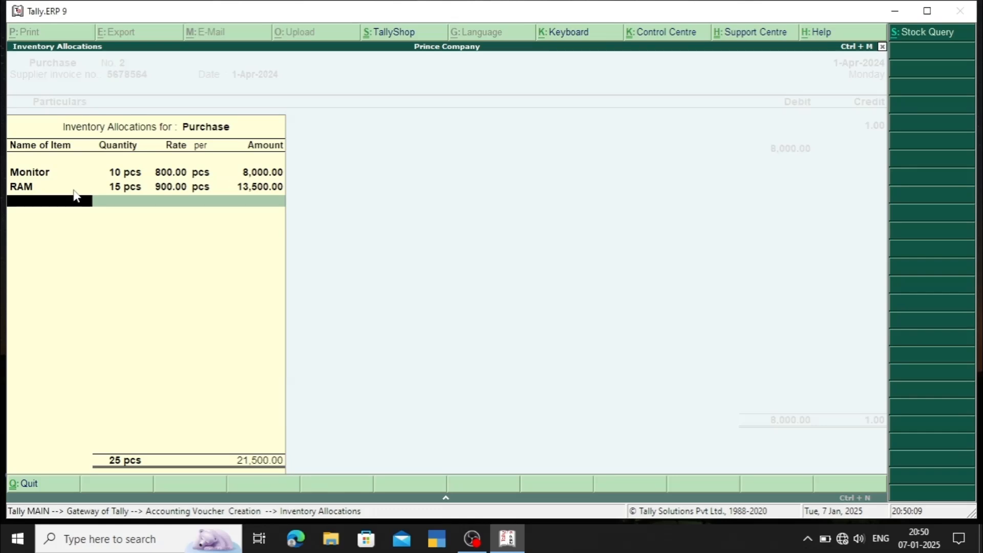
Add 40 ltr of Safola Oil at a rate of 80 per ltr and finish the Purchase inventory allocations.
click(72, 201)
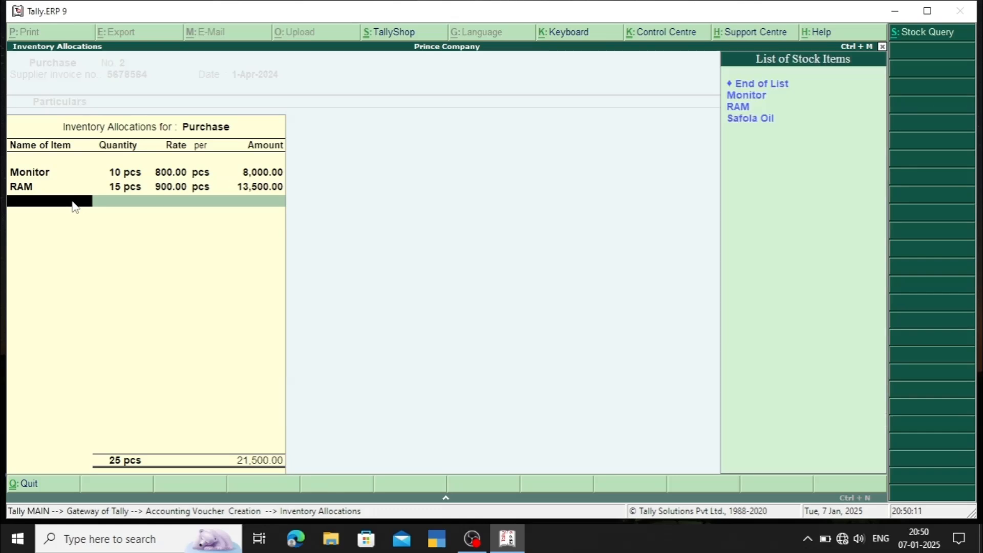
key(Down)
key(Down)
key(Down)
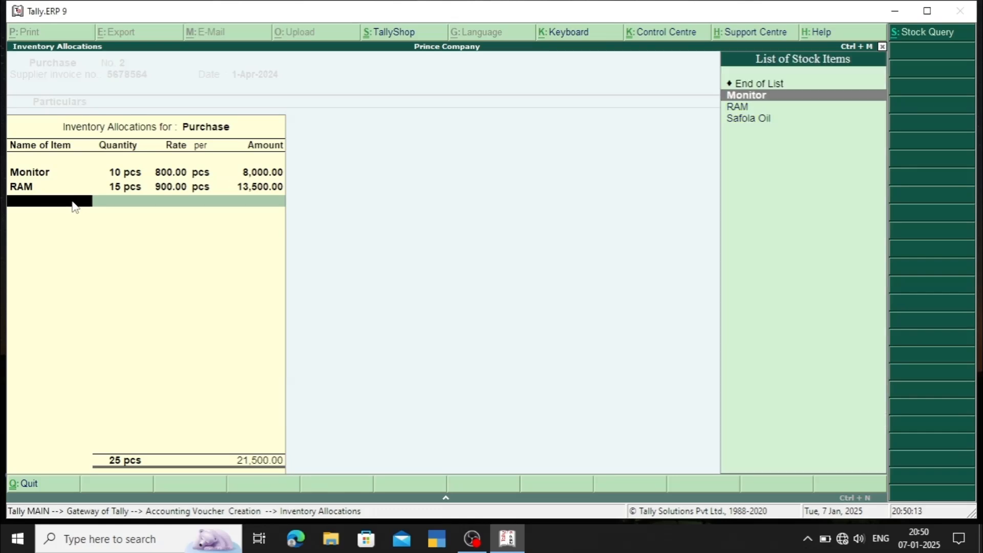
key(Return)
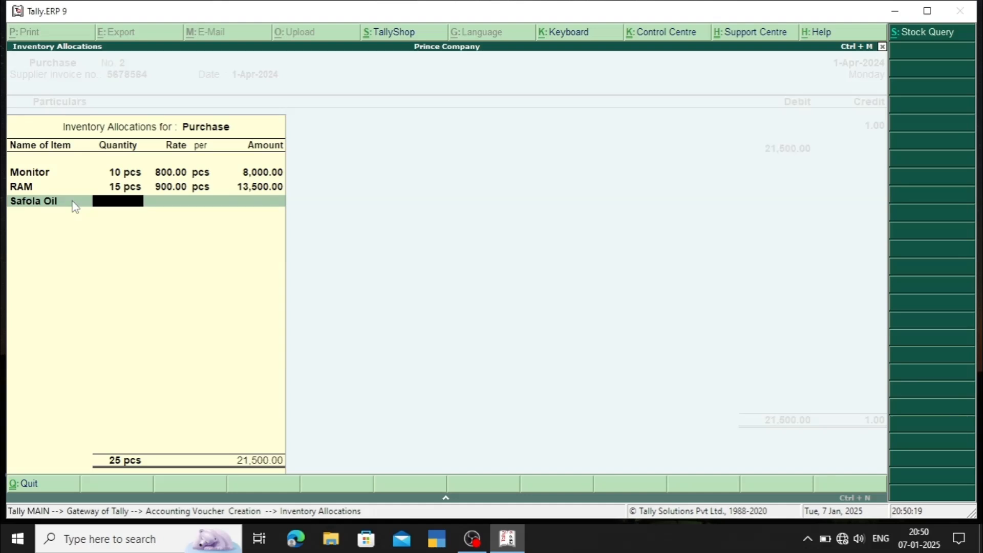
text(40)
key(Return)
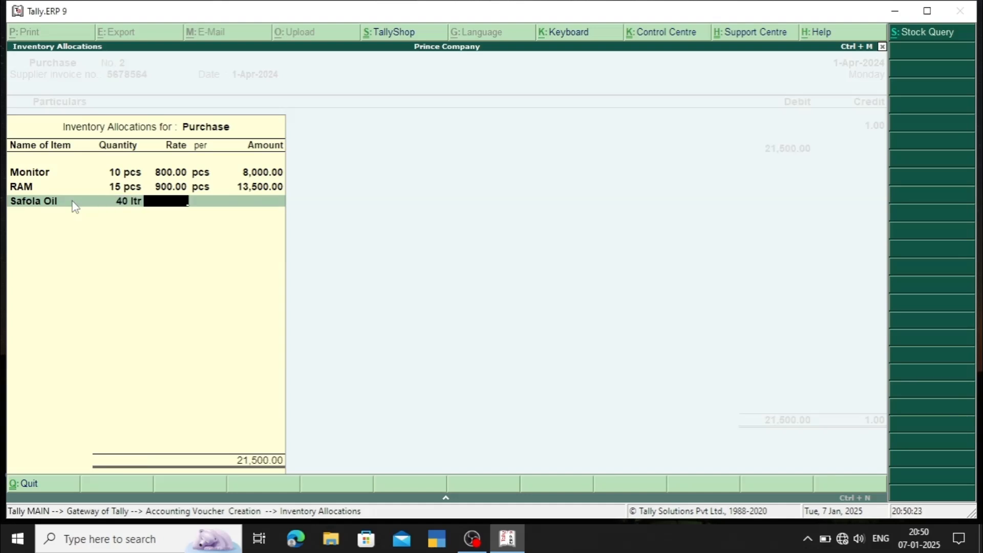
text(80)
key(Return)
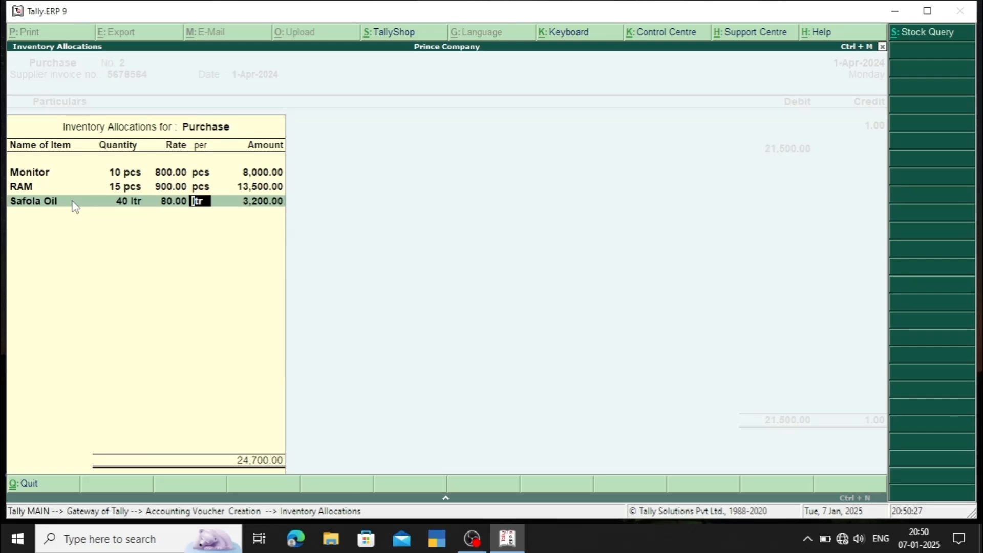
key(Return)
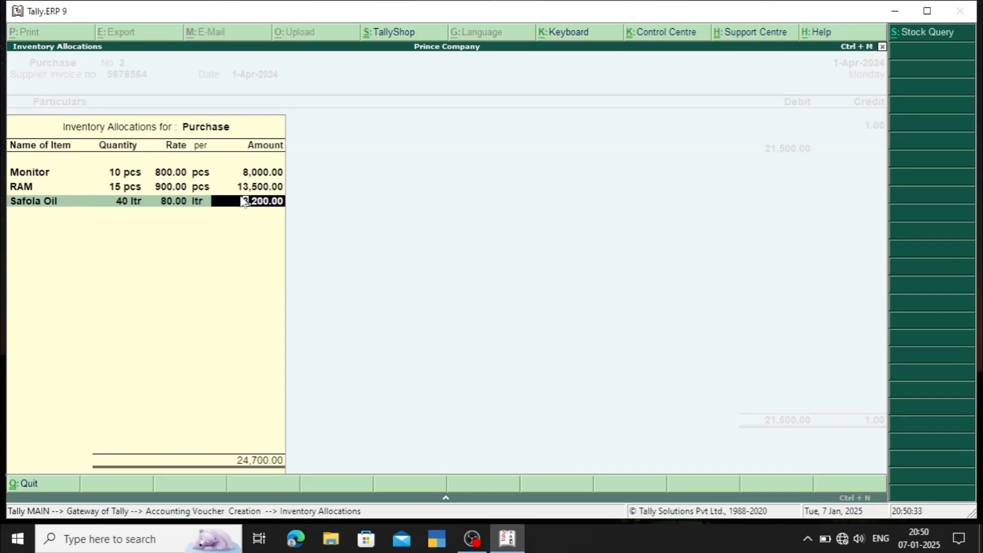
key(Return)
key(Return)
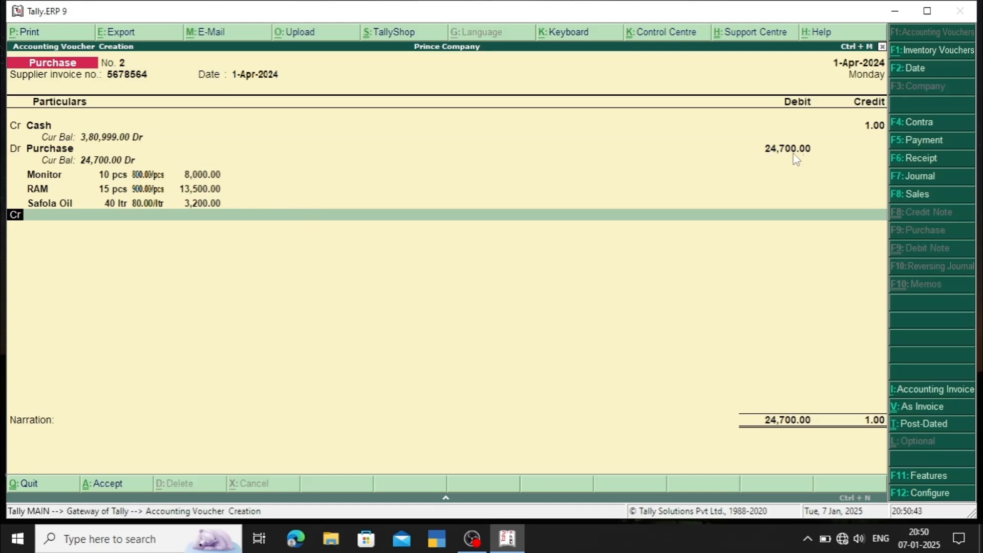
Change the credit amount of the Cash ledger to 24700.
key(BackSpace)
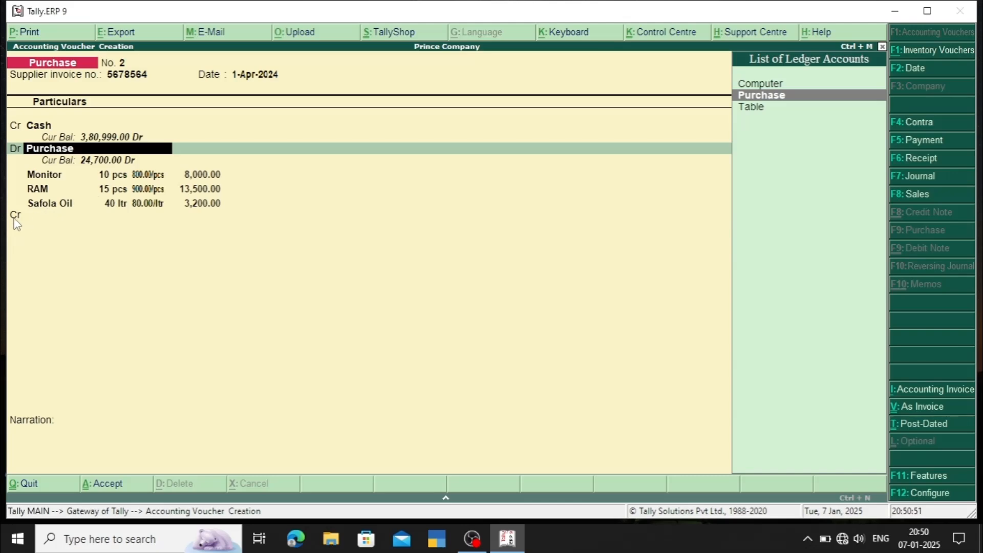
key(Return)
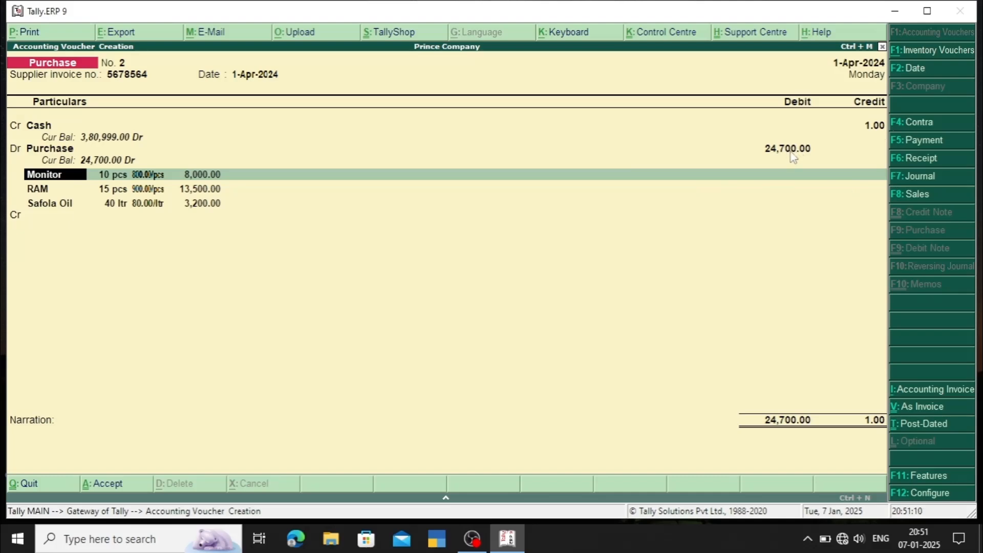
click(874, 135)
text(2)
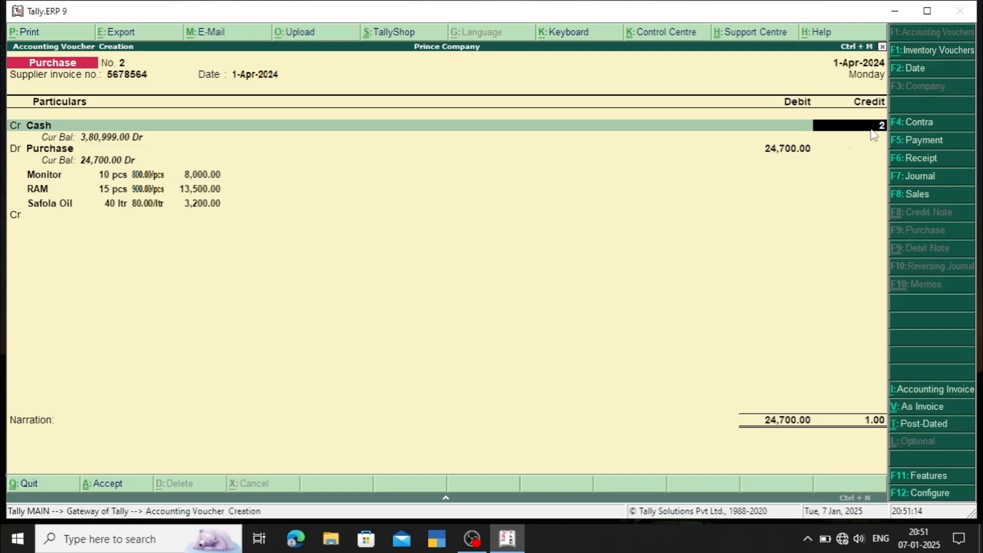
text(4700)
key(Return)
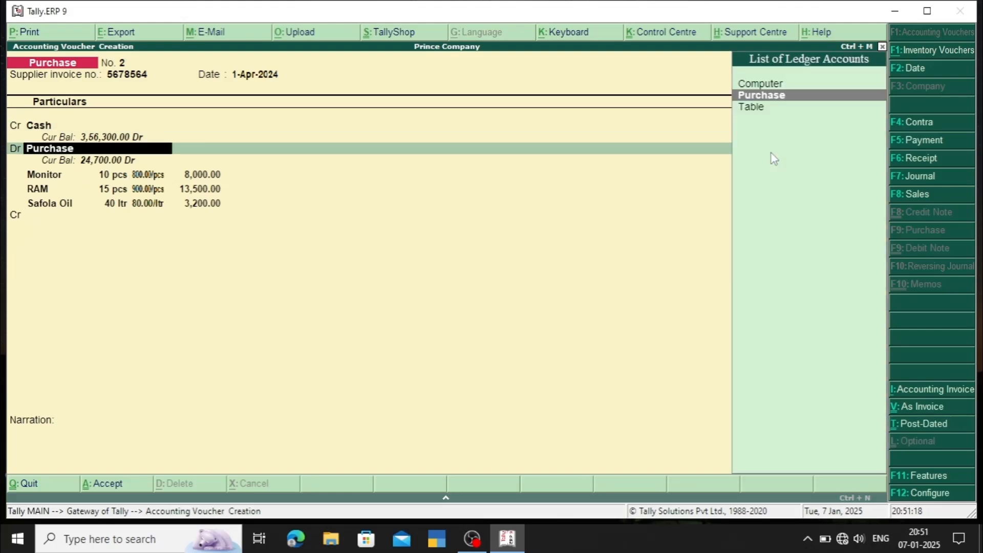
Save the purchase voucher with its existing item lines and a blank narration, and return to the Gateway of Tally.
key(Return)
key(Return)
key(Return)
key(Return)
key(Return)
key(Return)
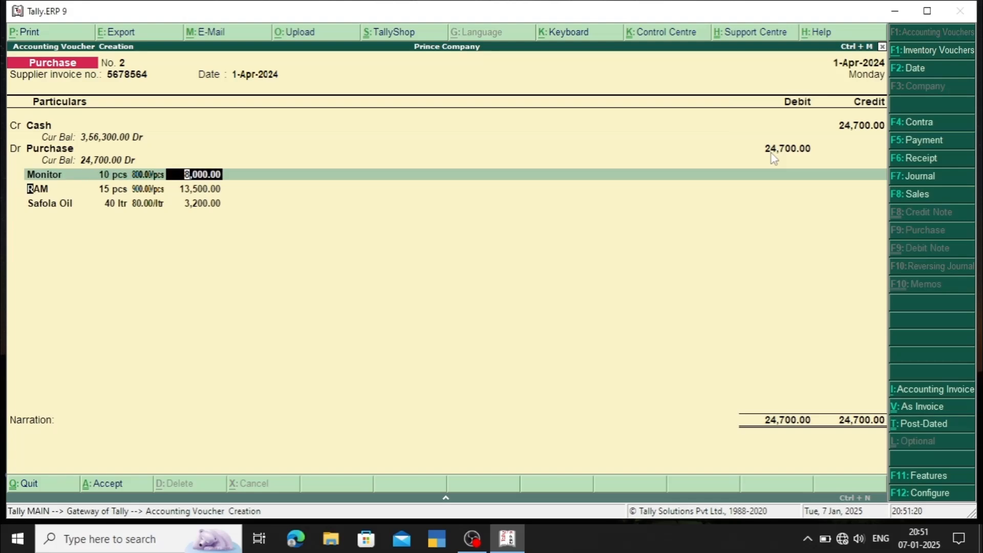
key(Return)
key(Return)
key(Return)
key(Return)
key(Return)
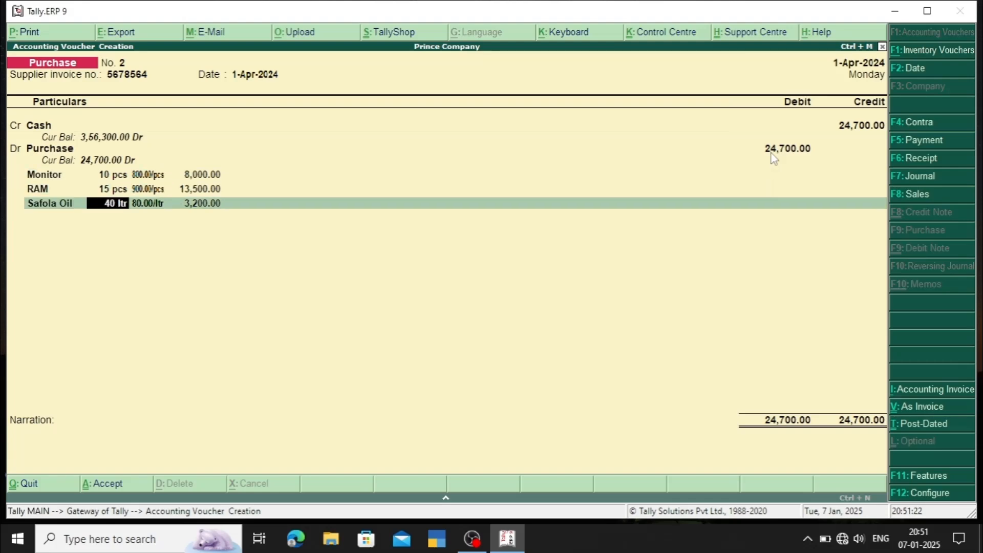
key(Return)
key(Return)
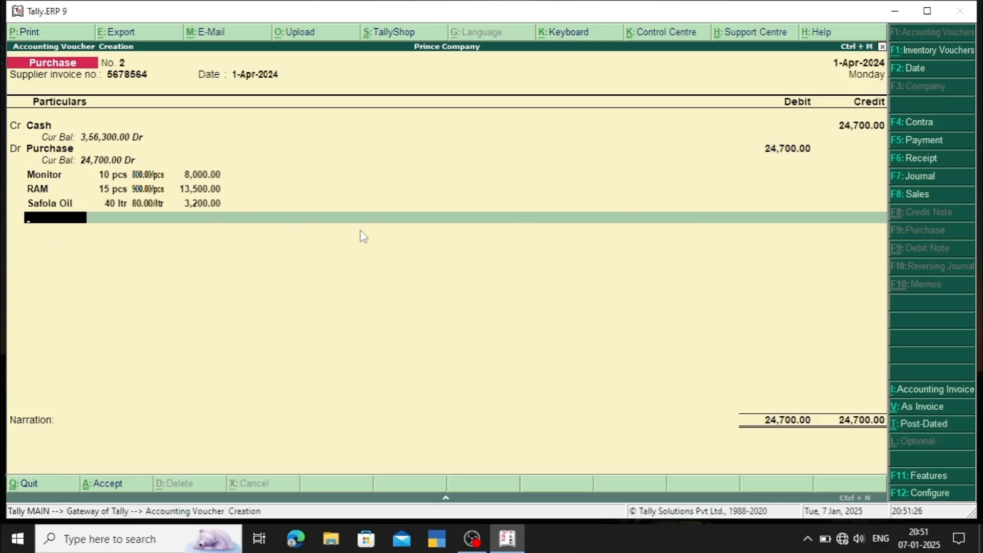
key(Return)
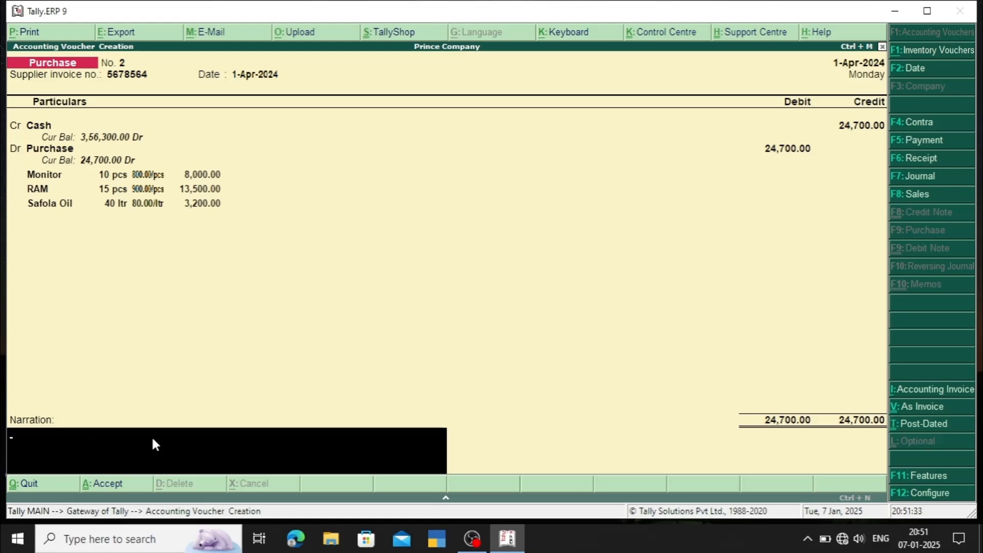
key(Return)
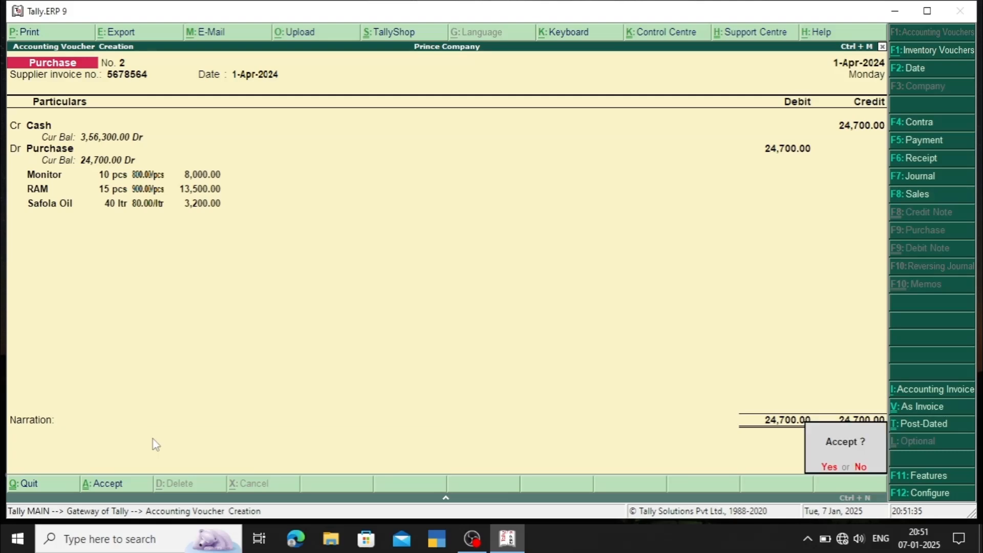
key(Return)
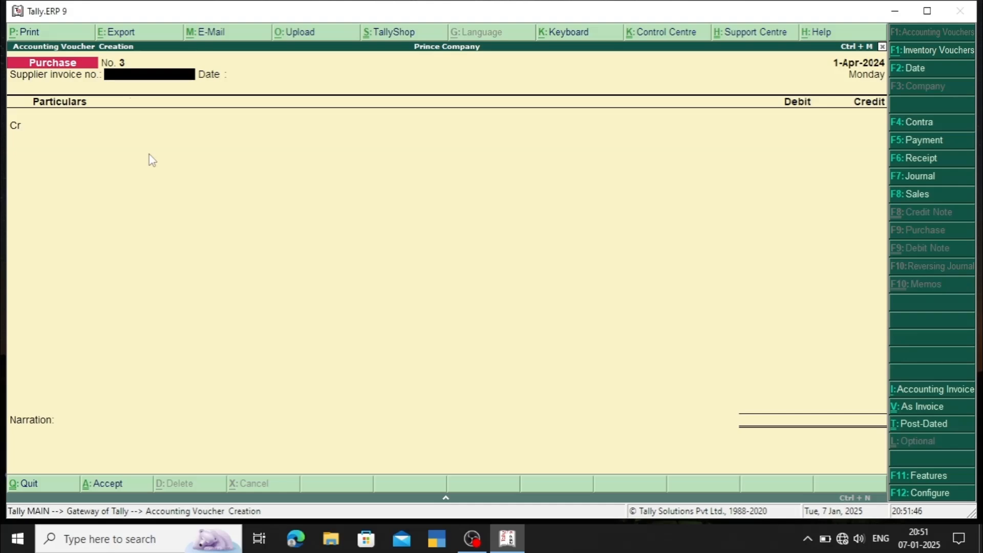
key(Escape)
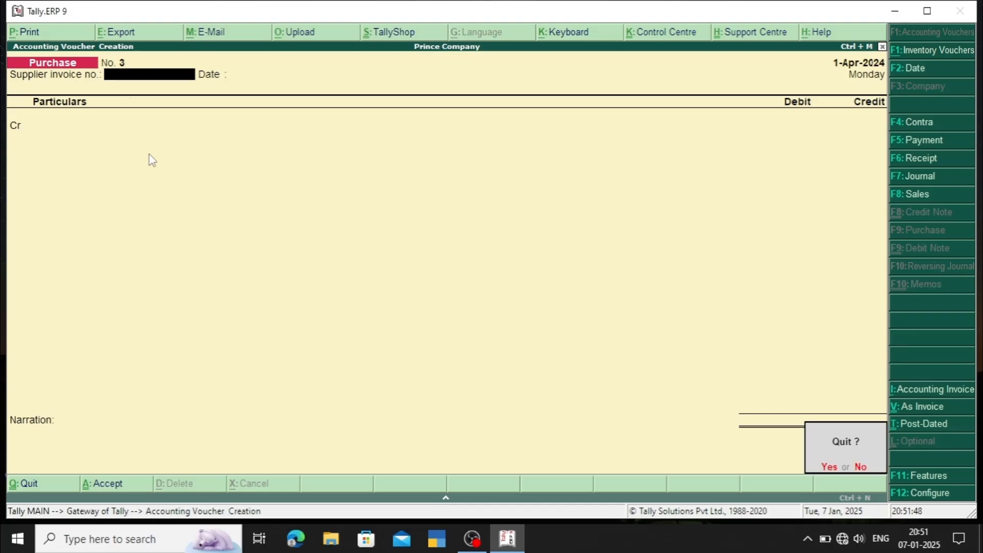
key(Return)
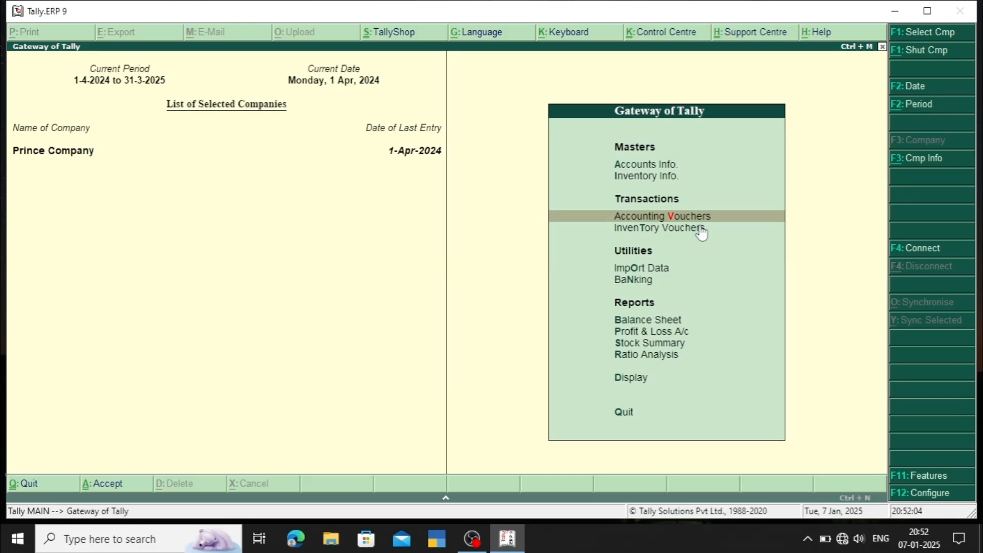
Open the Stock Summary in detailed view and examine the quantities, rates and values of Safola Oil, Monitor and RAM.
key(Down)
key(Down)
key(Down)
key(Down)
key(Down)
key(Down)
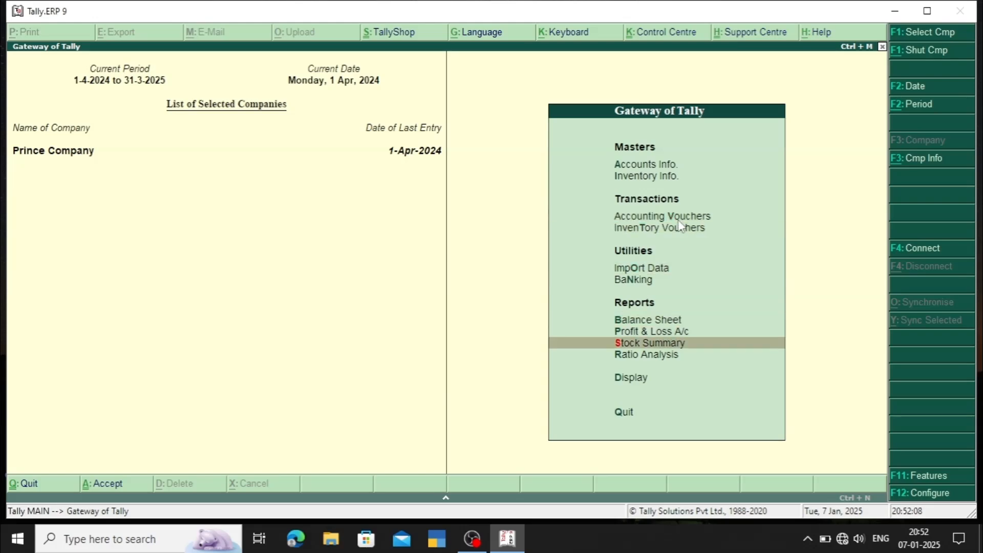
click(707, 348)
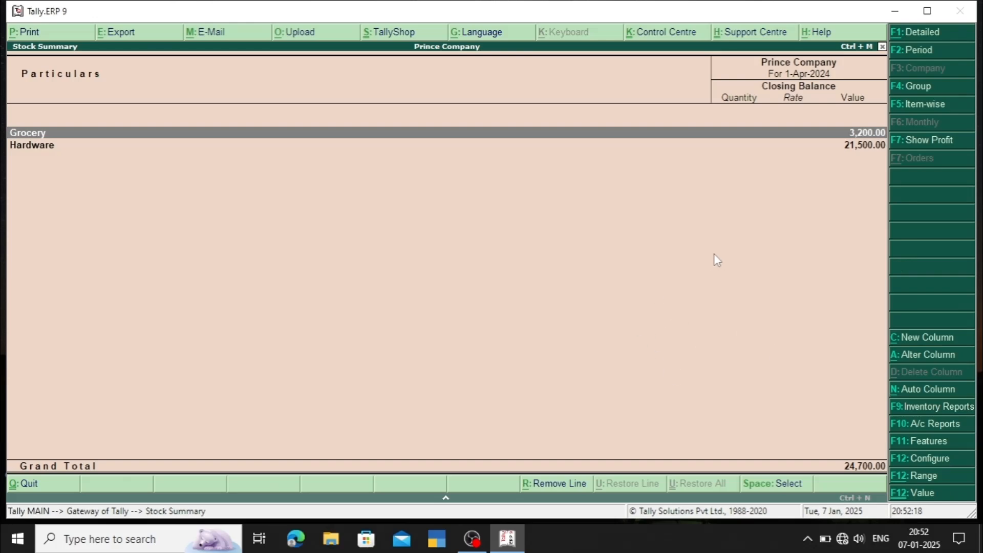
key(alt+F1)
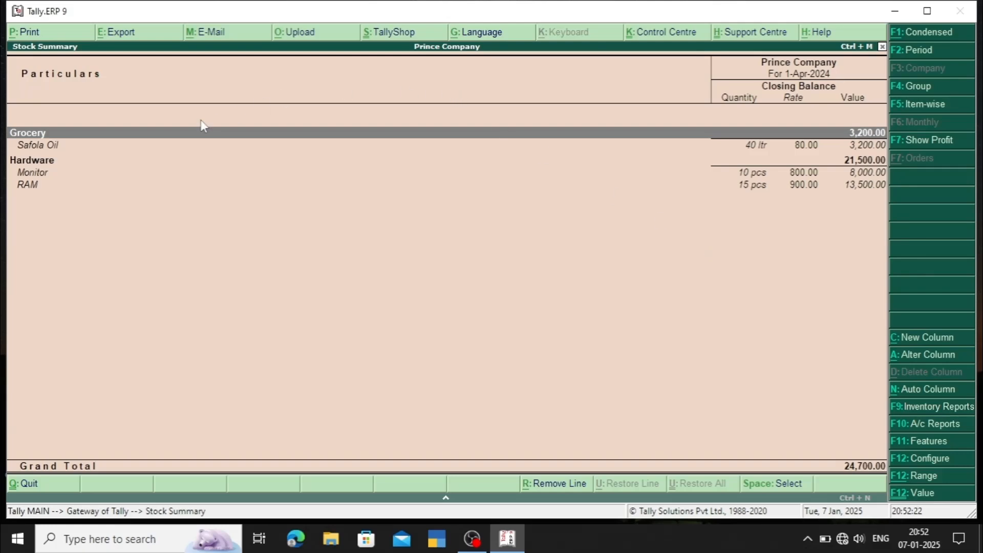
click(61, 145)
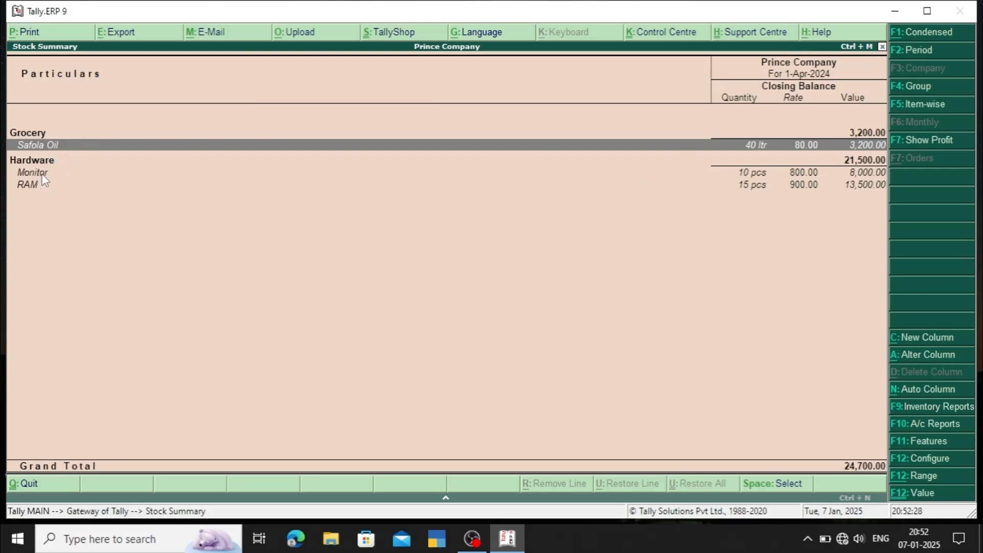
click(81, 174)
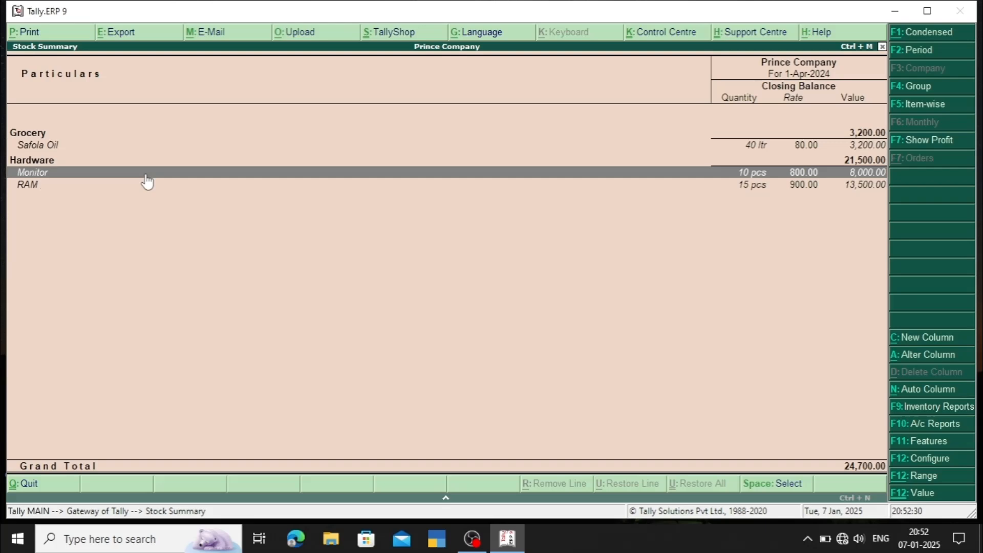
click(60, 184)
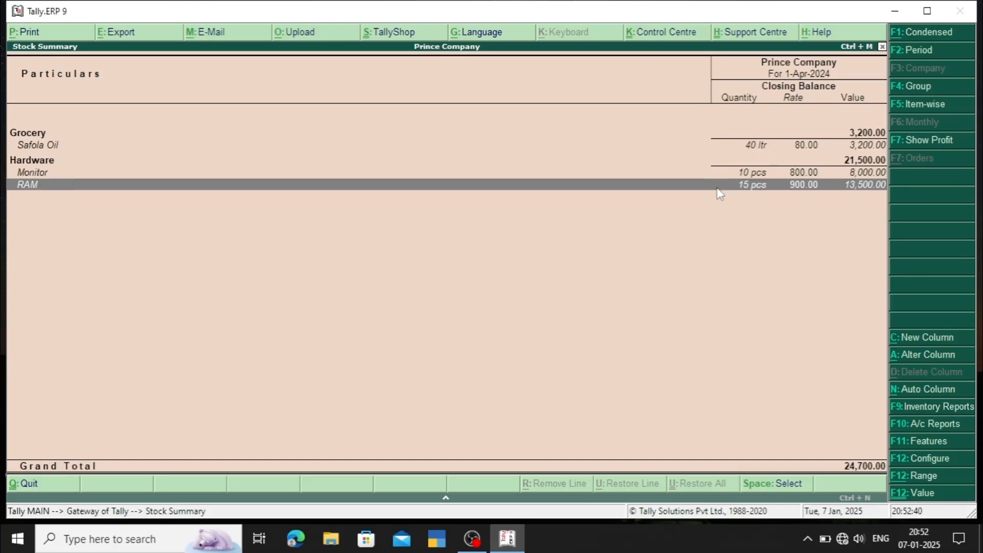
key(Escape)
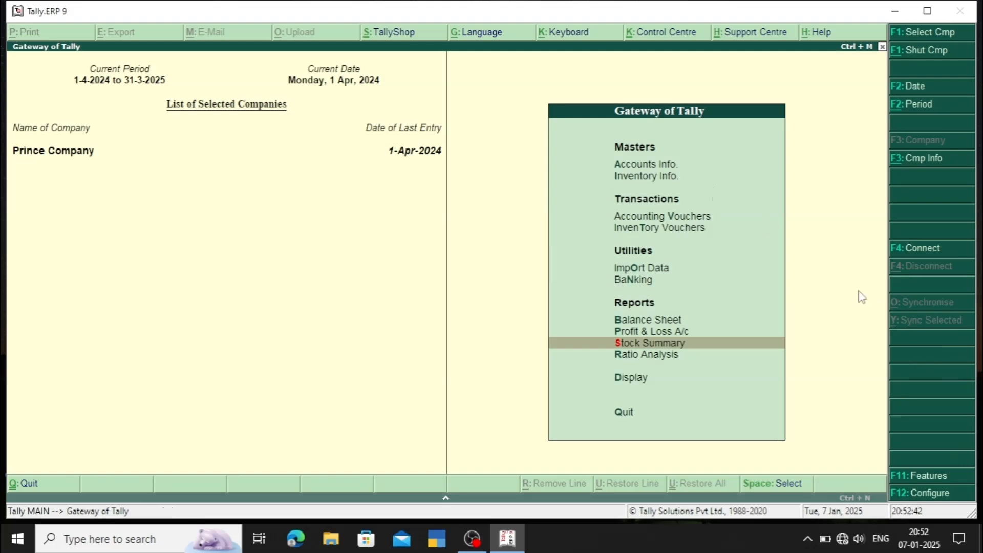
Reopen the Stock Summary report to view the closing balances by stock group.
key(Up)
key(Up)
key(Down)
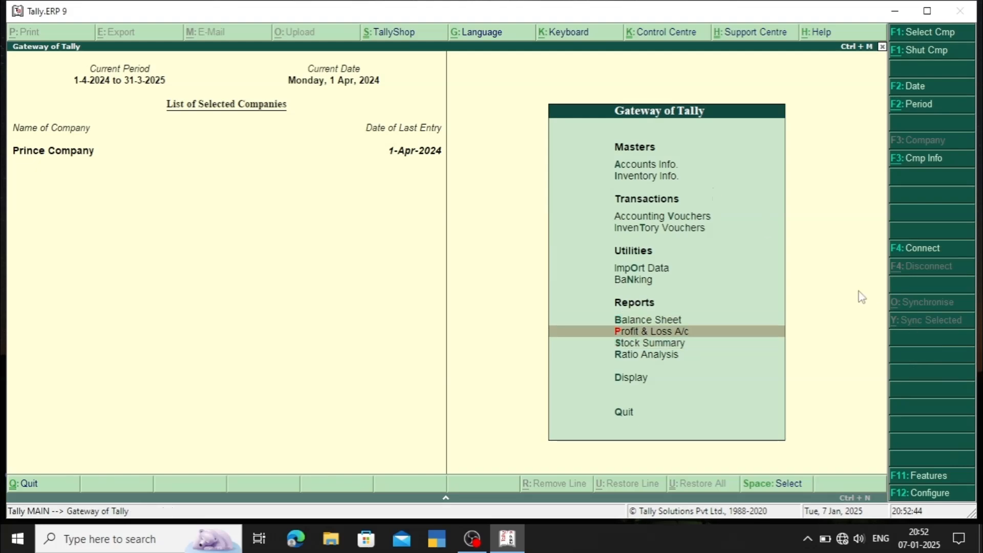
key(Down)
key(Return)
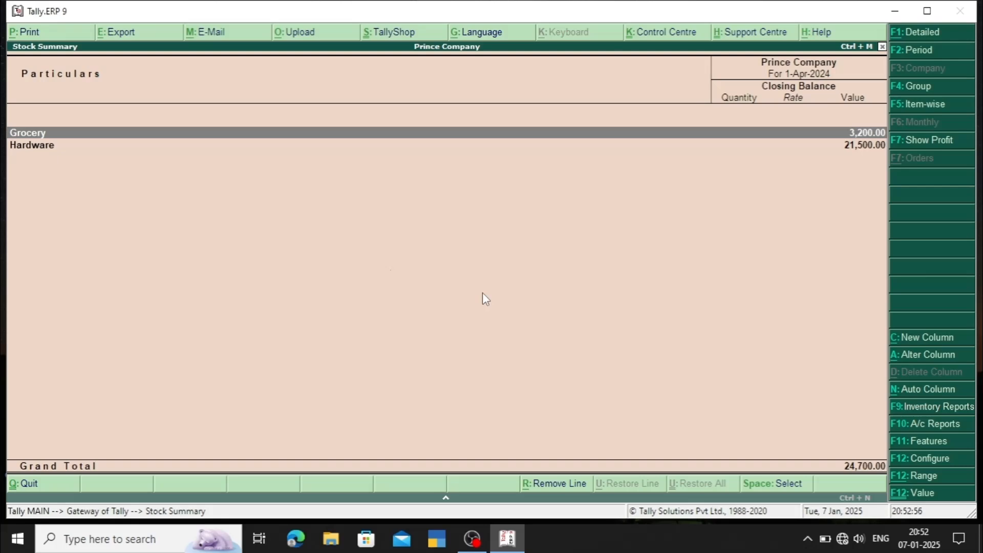
Show the Stock Summary in detailed view to examine the stock items, and return to the Gateway of Tally.
click(935, 37)
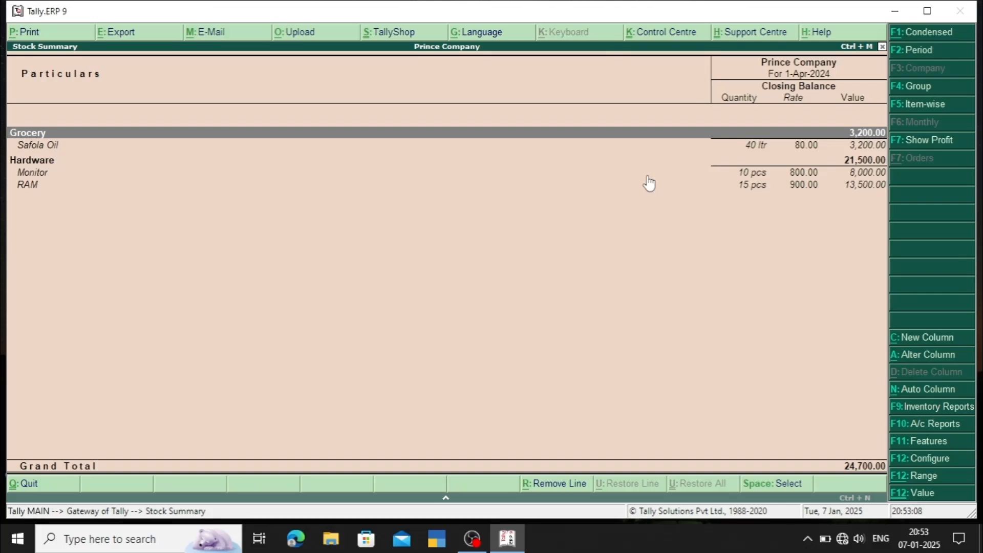
key(Escape)
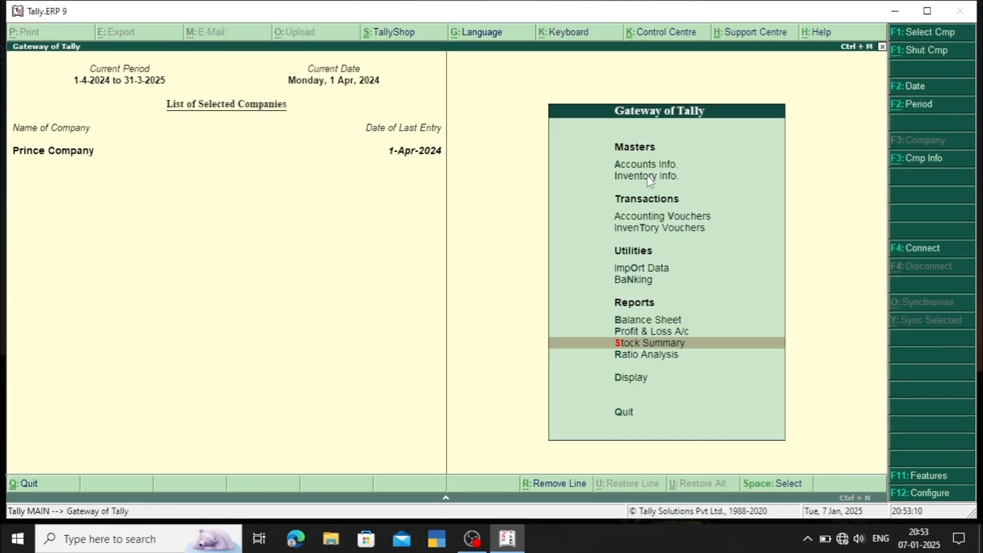
Open the list of ledgers available for single-ledger alteration in Accounts Info.
key(Up)
key(Up)
key(Up)
key(Up)
key(Up)
key(Up)
key(Up)
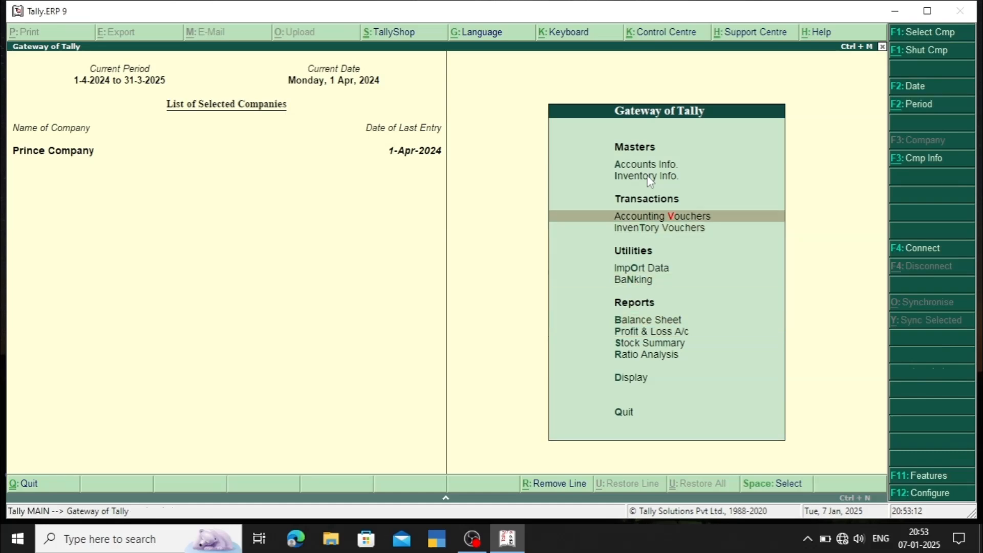
key(Down)
click(673, 165)
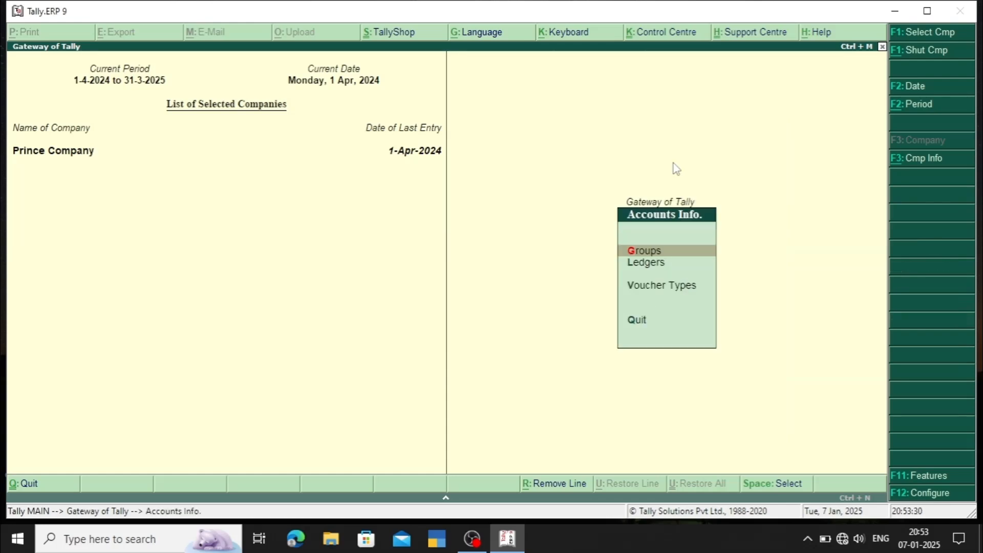
key(Down)
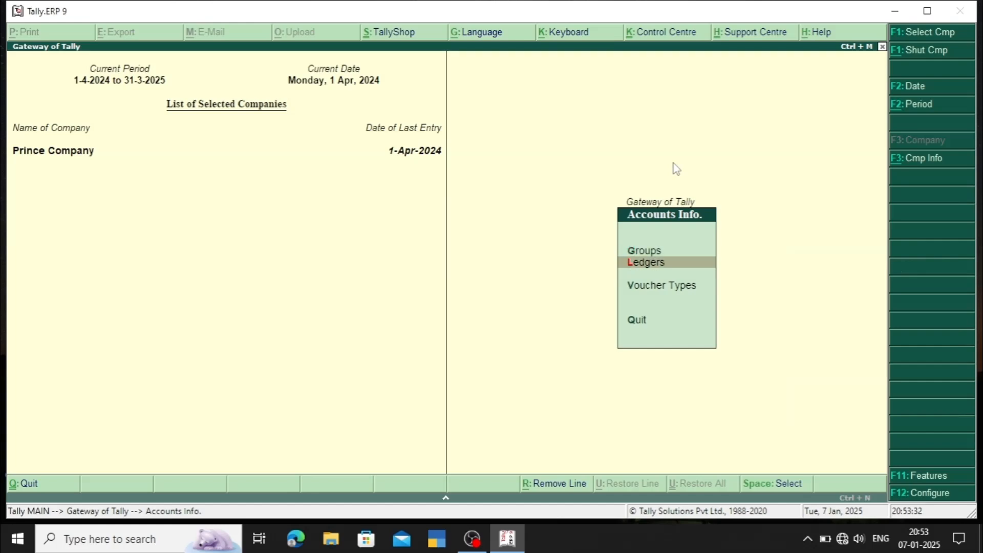
key(Return)
key(Down)
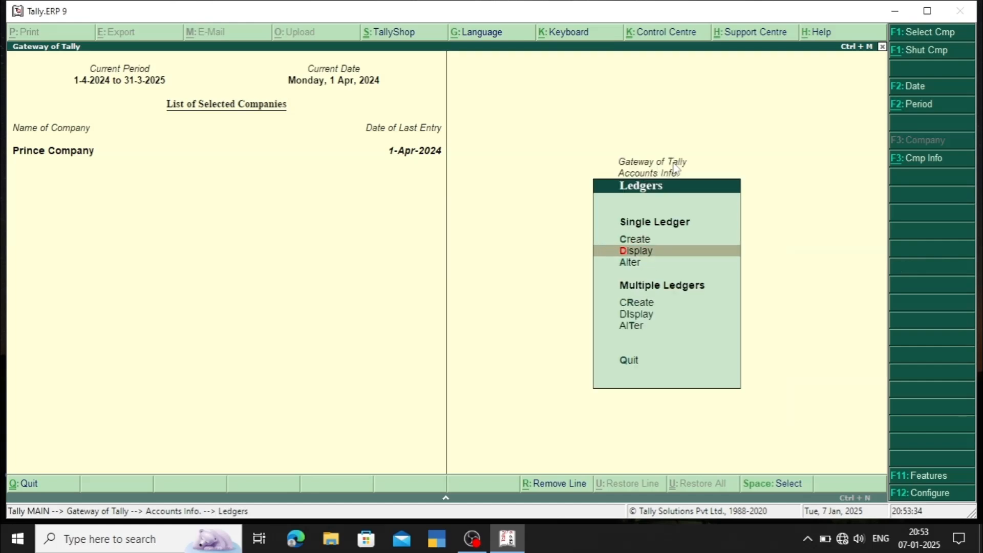
key(Down)
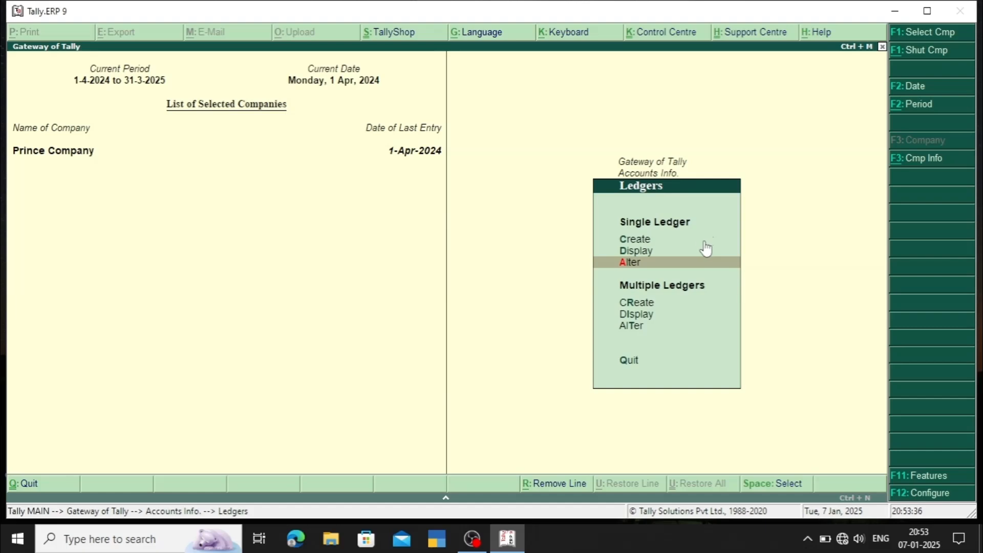
key(Return)
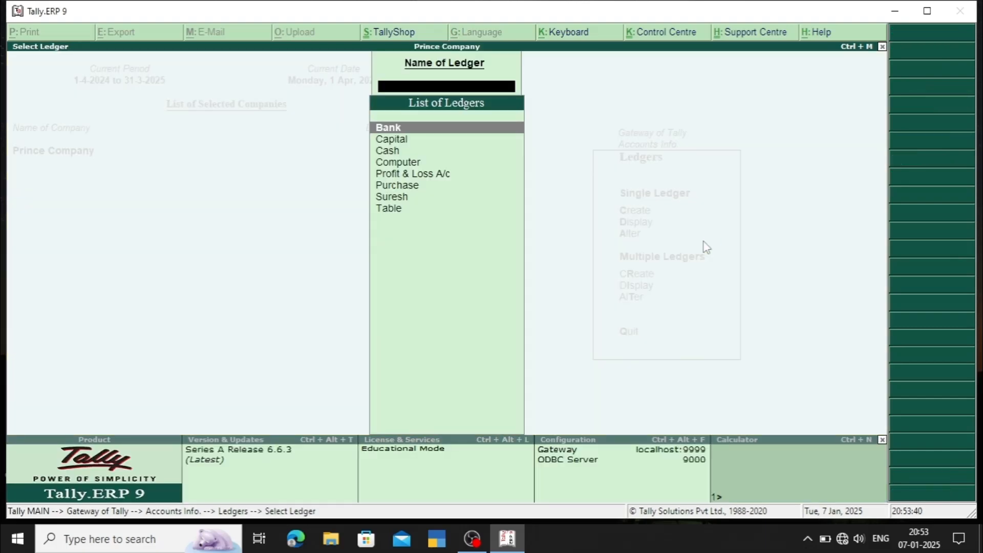
Open the supplier's ledger from the ledger list to examine its group and bill-by-bill settings.
key(Down)
key(Down)
key(Down)
key(Down)
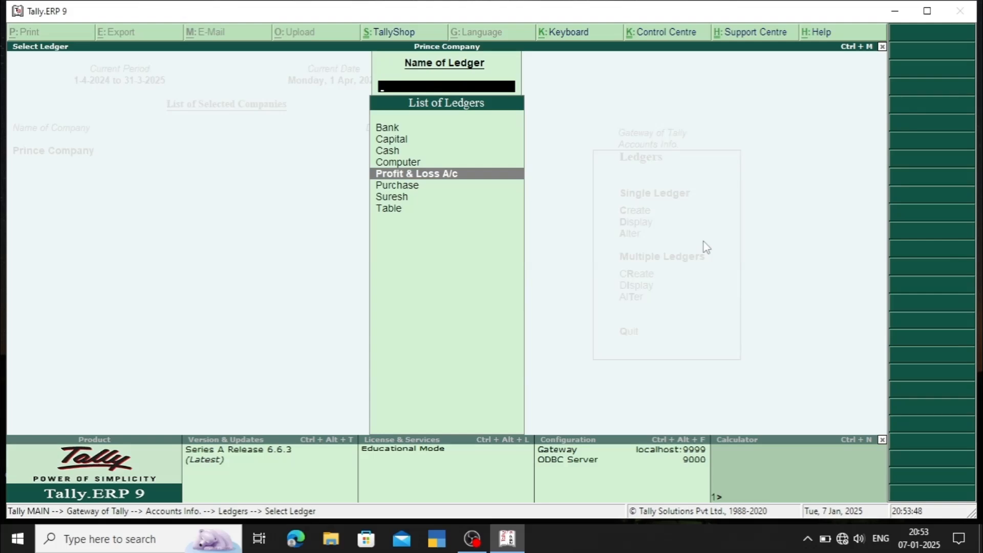
key(Down)
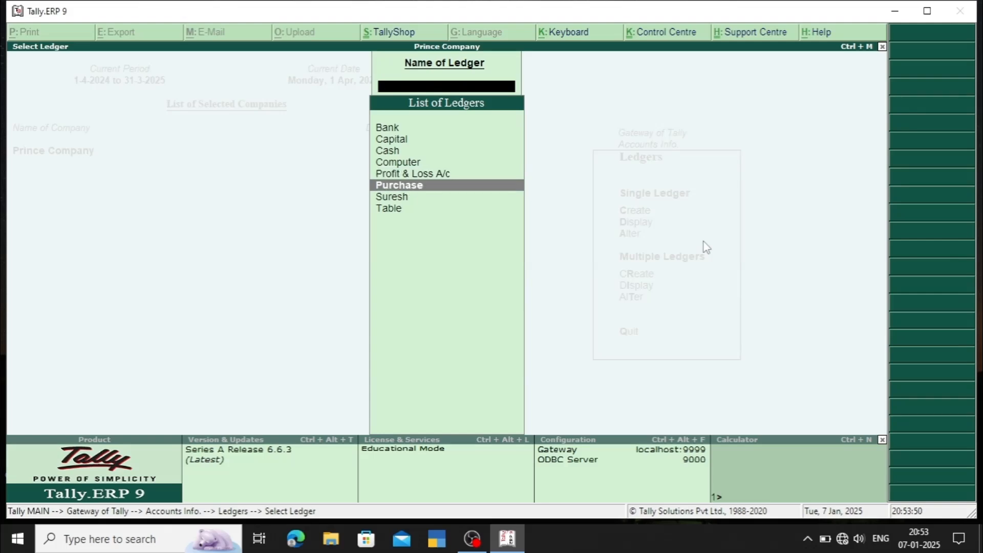
key(Down)
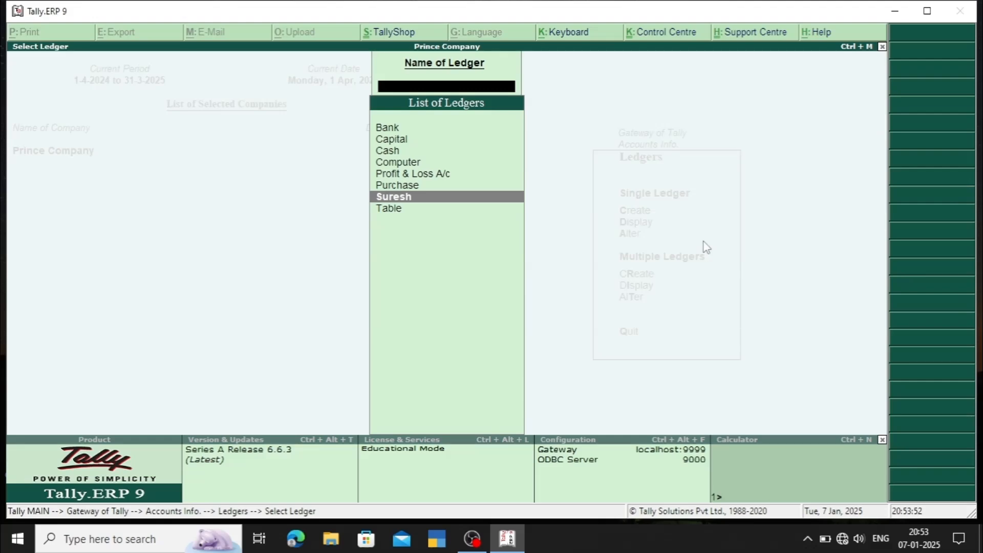
click(502, 203)
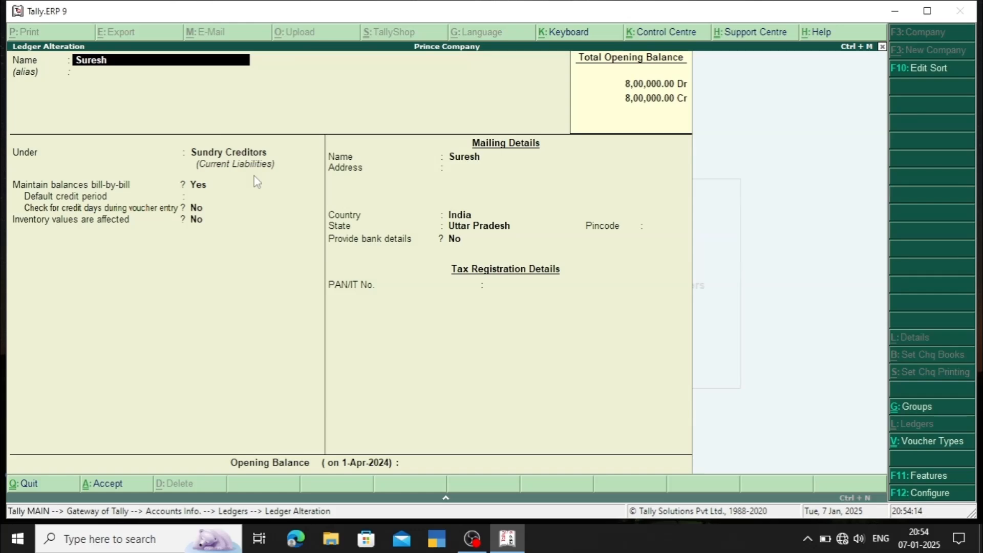
Quit the supplier's ledger alteration without saving and return to the Gateway of Tally.
key(BackSpace)
key(Escape)
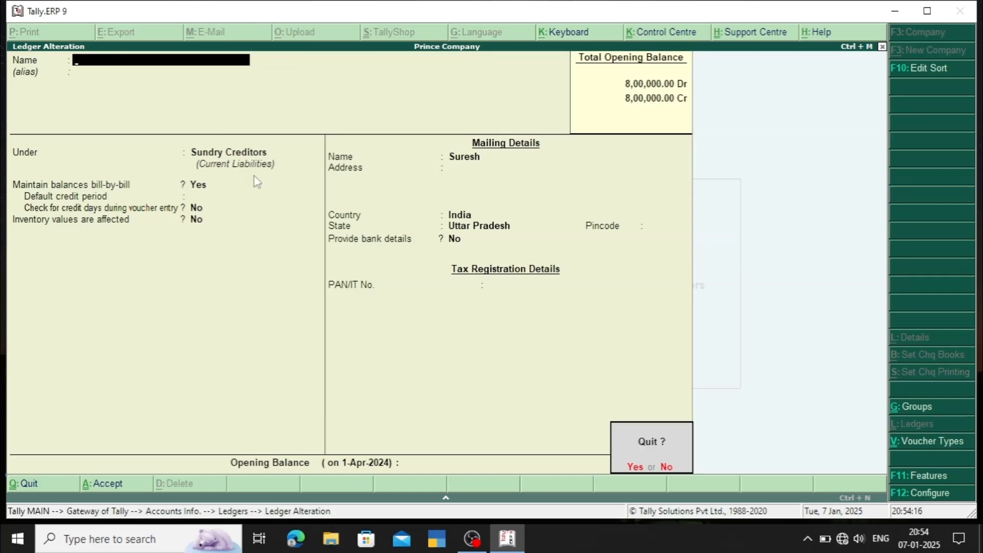
key(Return)
key(Escape)
key(Escape)
key(Escape)
key(Escape)
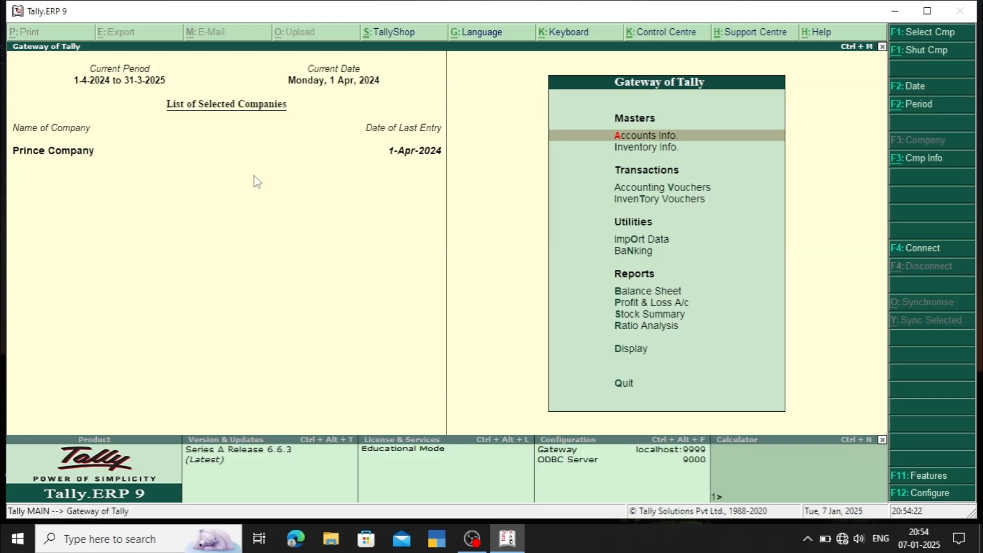
Start a new purchase voucher with supplier invoice number 5356 and invoice date 1-Apr-2024.
key(Down)
key(Down)
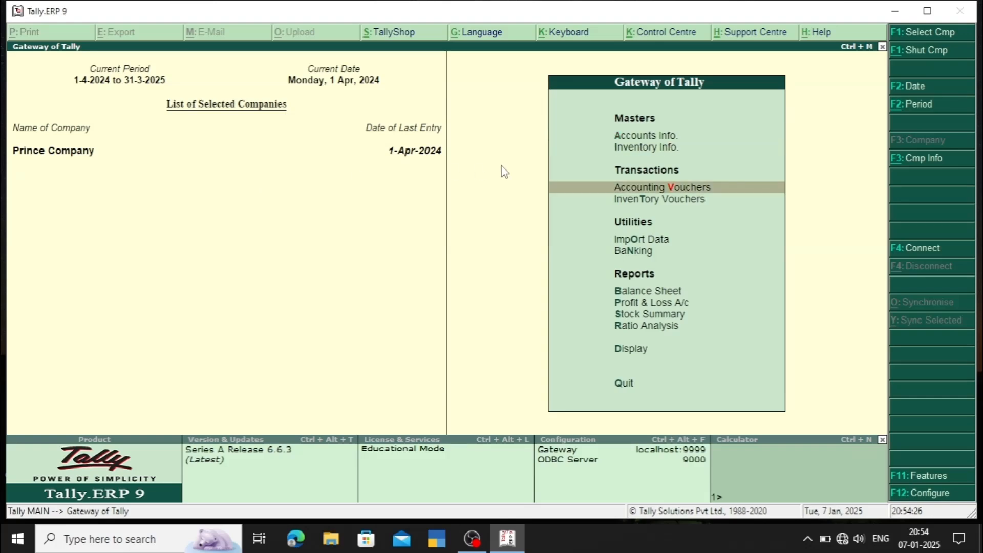
click(610, 184)
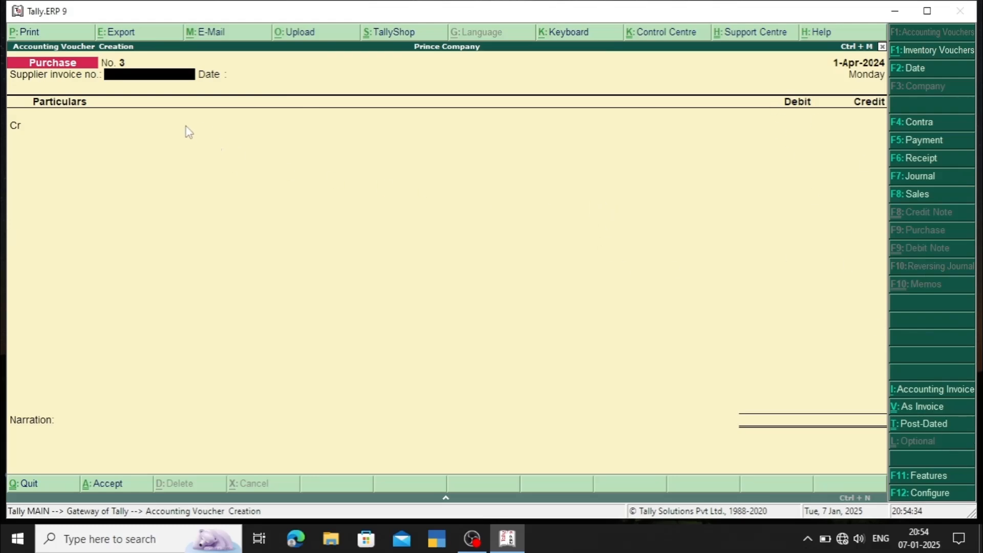
text(5356)
key(Return)
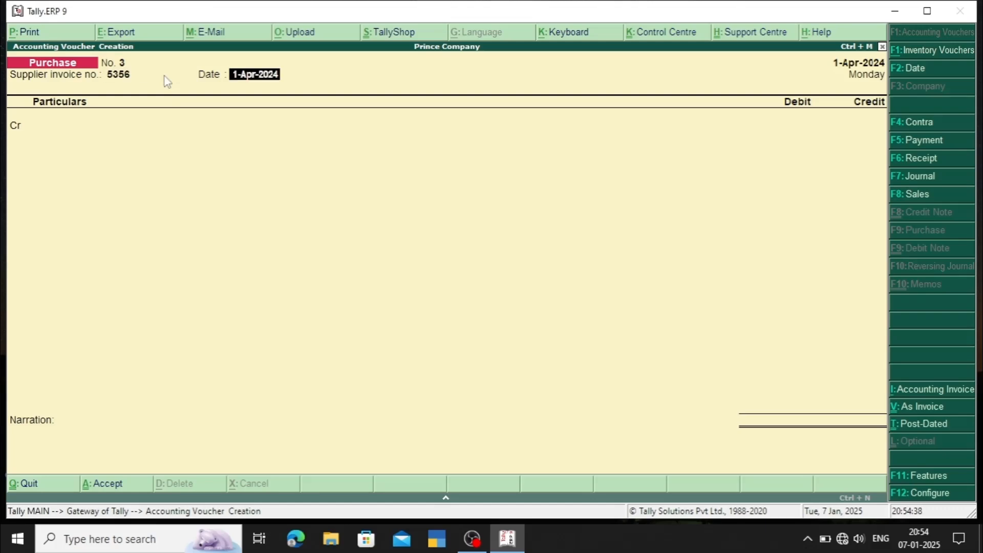
key(Return)
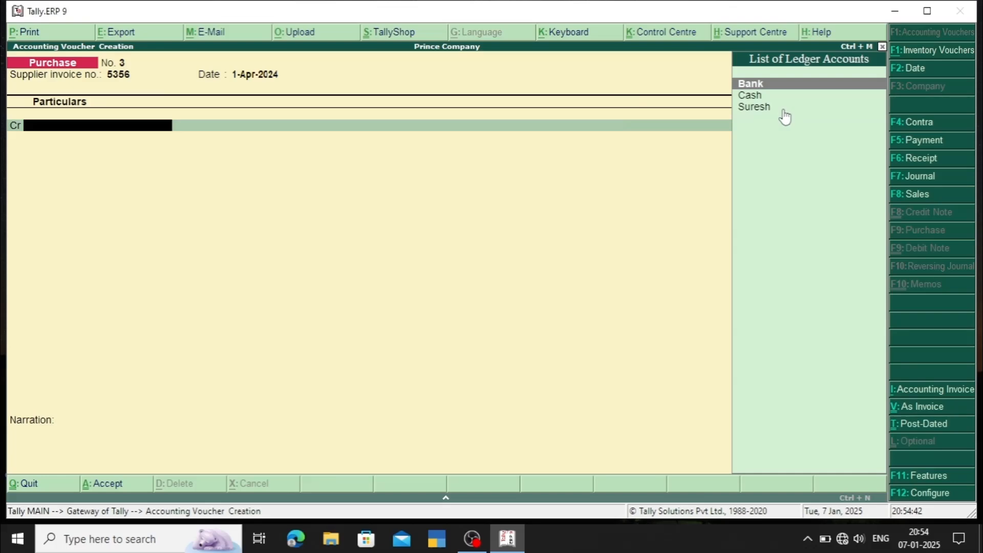
Credit the supplier's ledger and accept the supplier's details with the state Uttar Pradesh and a blank sales tax number.
key(Down)
key(Down)
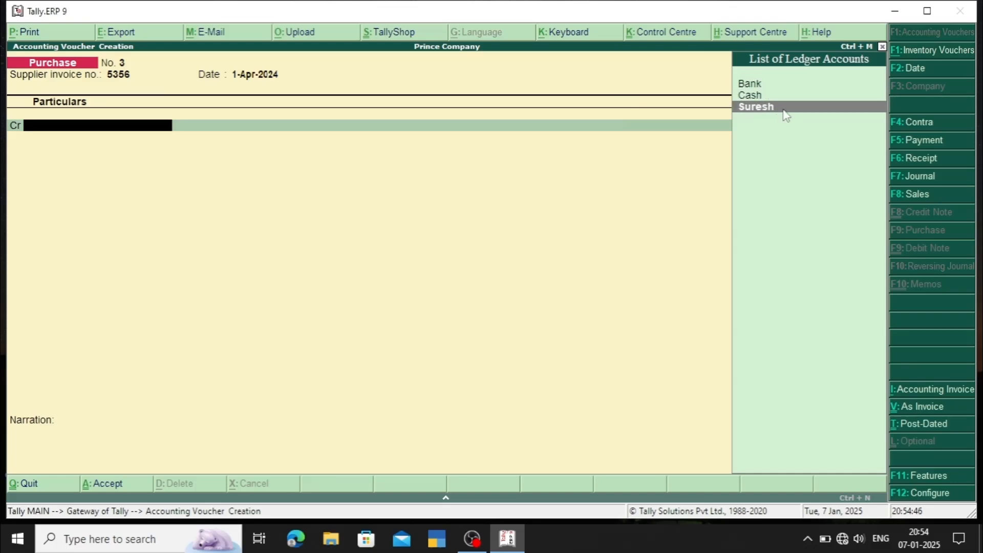
key(Return)
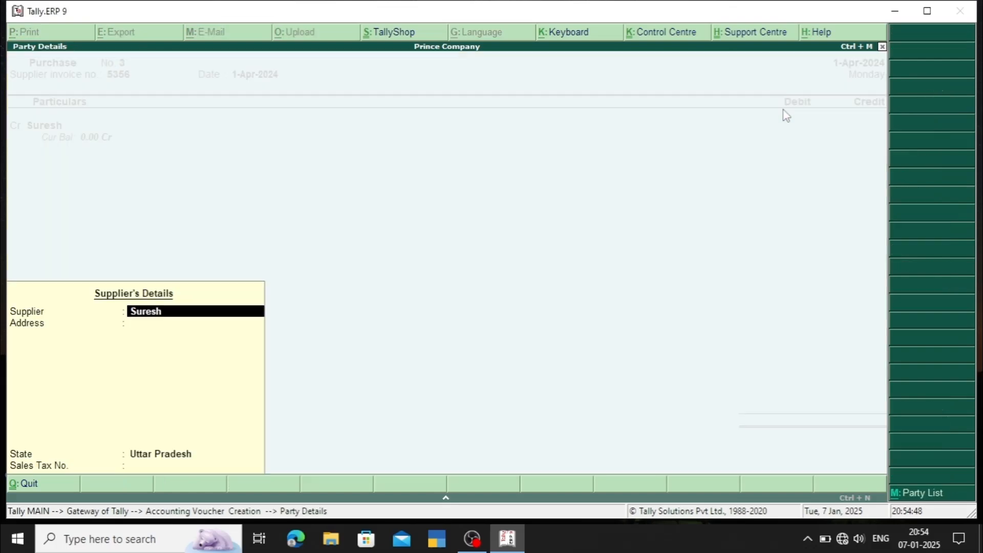
key(Return)
key(Return)
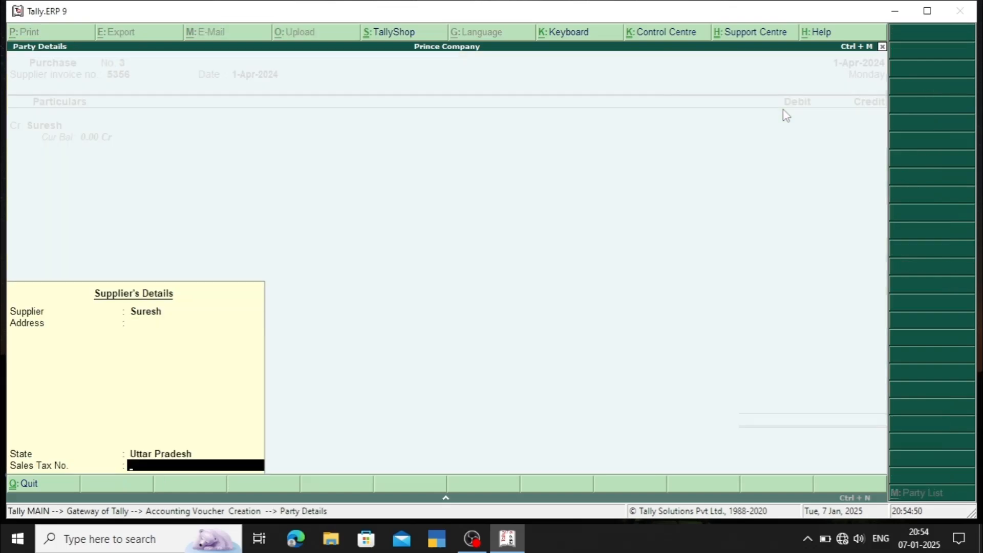
key(Return)
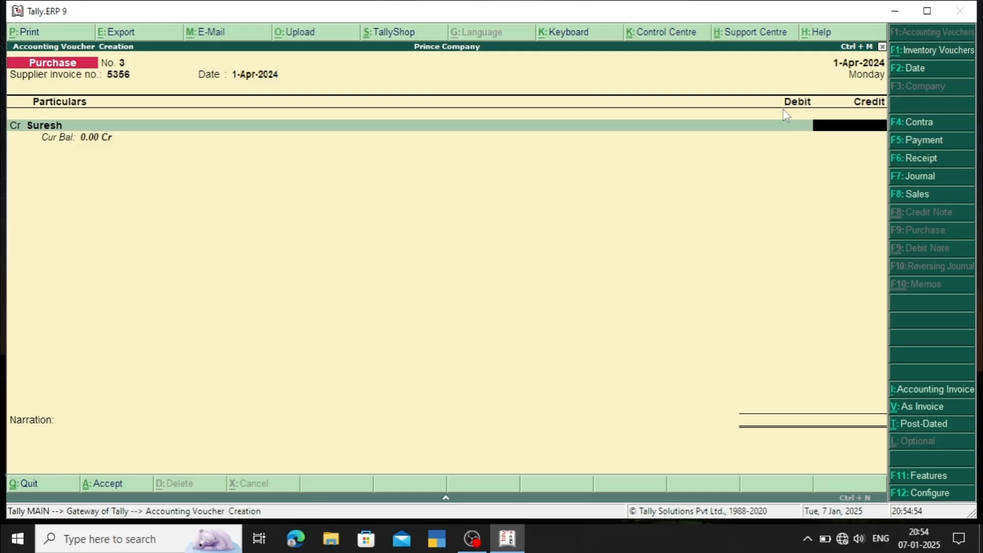
Set the supplier's credit amount to 2 and accept the bill-wise details as New Ref 5356.
text(2)
key(Return)
key(Return)
key(Return)
key(Return)
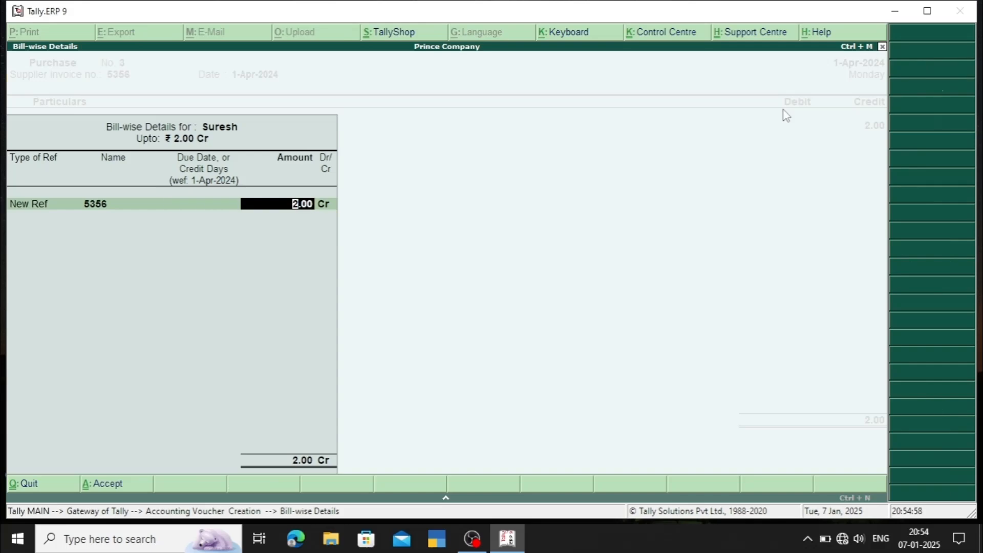
key(Return)
key(Return)
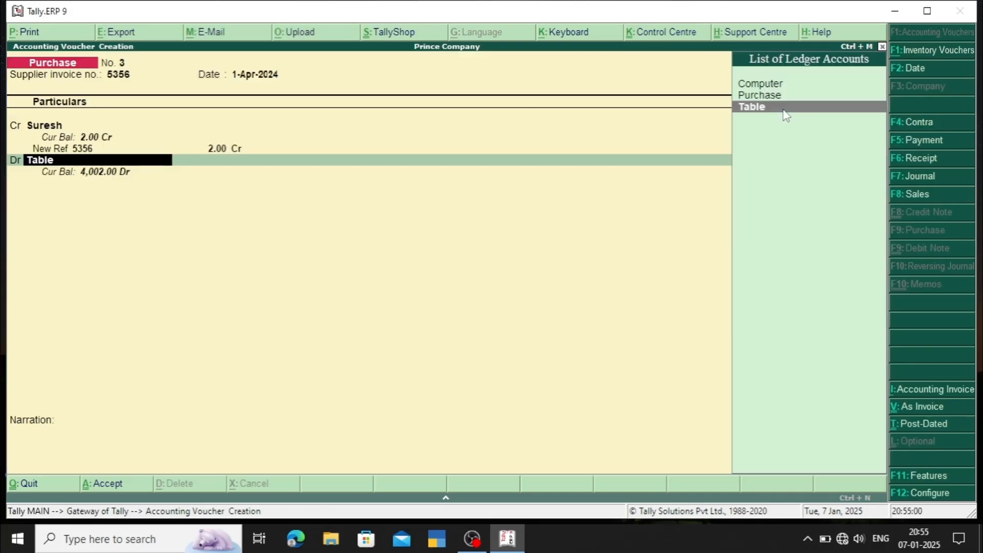
Debit the Purchase ledger and allocate 8 pcs of Monitor to it at a rate of 800 per pcs.
key(Up)
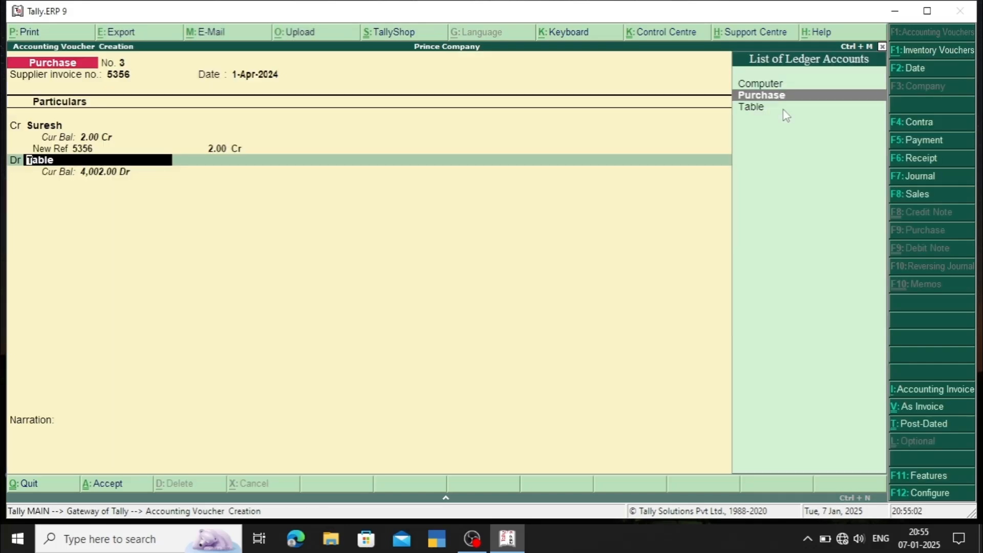
key(Return)
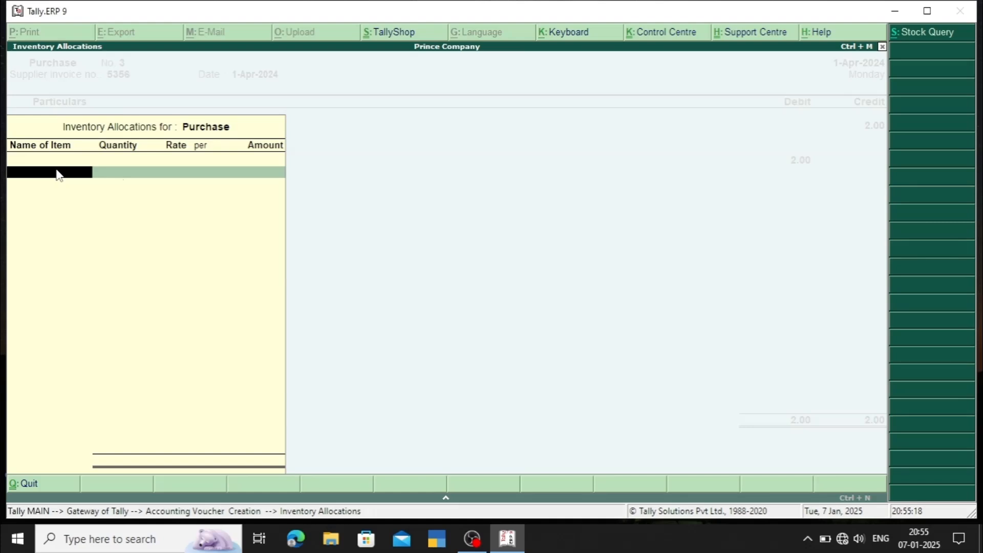
key(space)
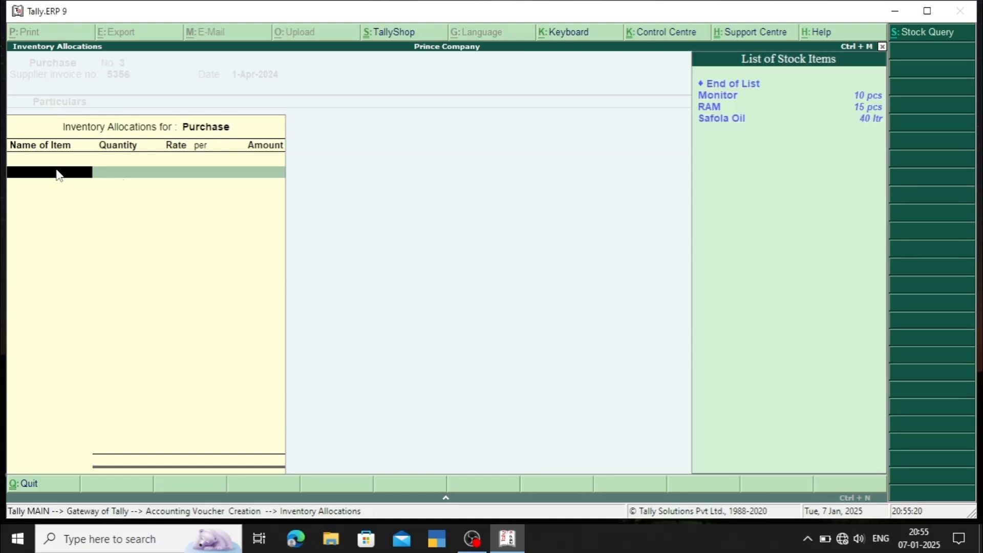
key(Down)
key(Down)
key(Up)
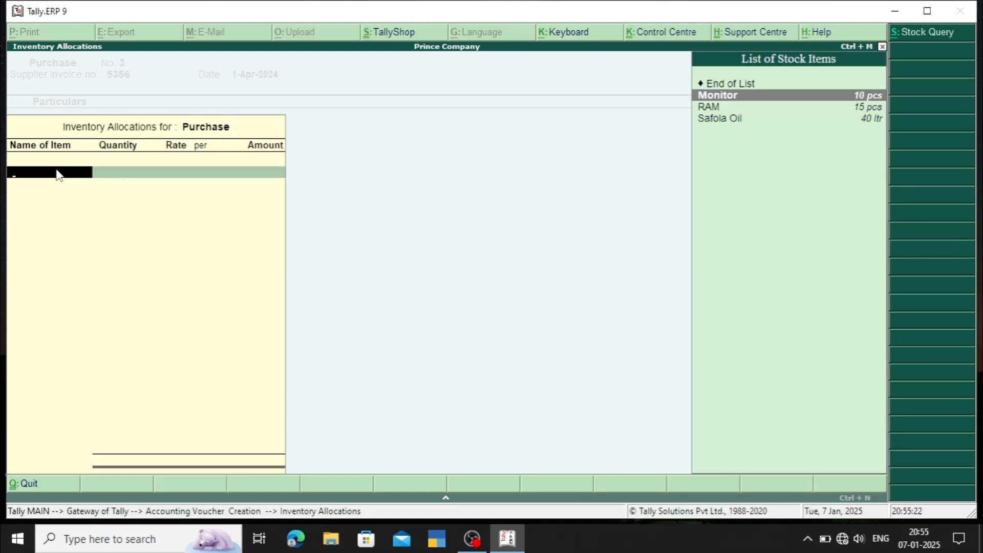
key(Return)
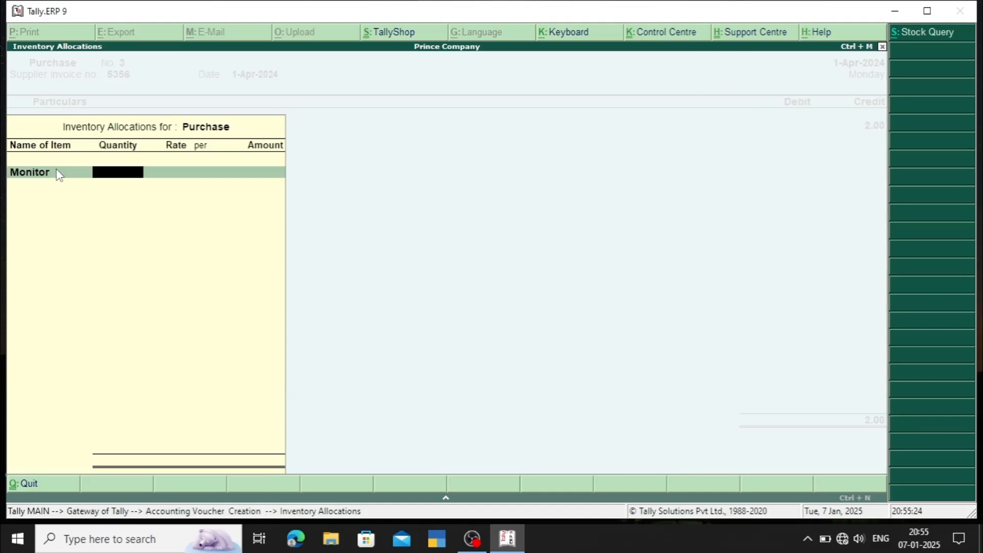
text(8)
key(Return)
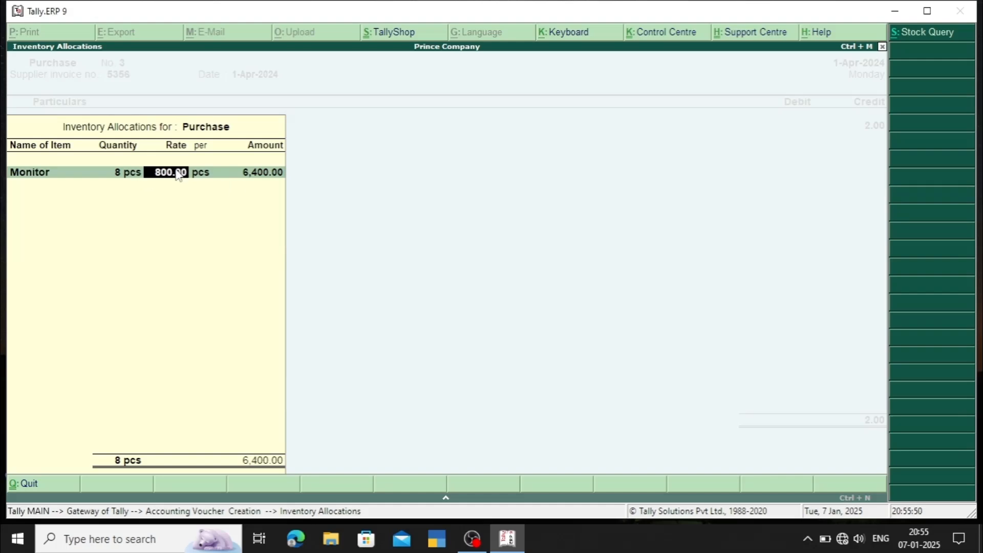
key(Return)
key(Return)
key(Return)
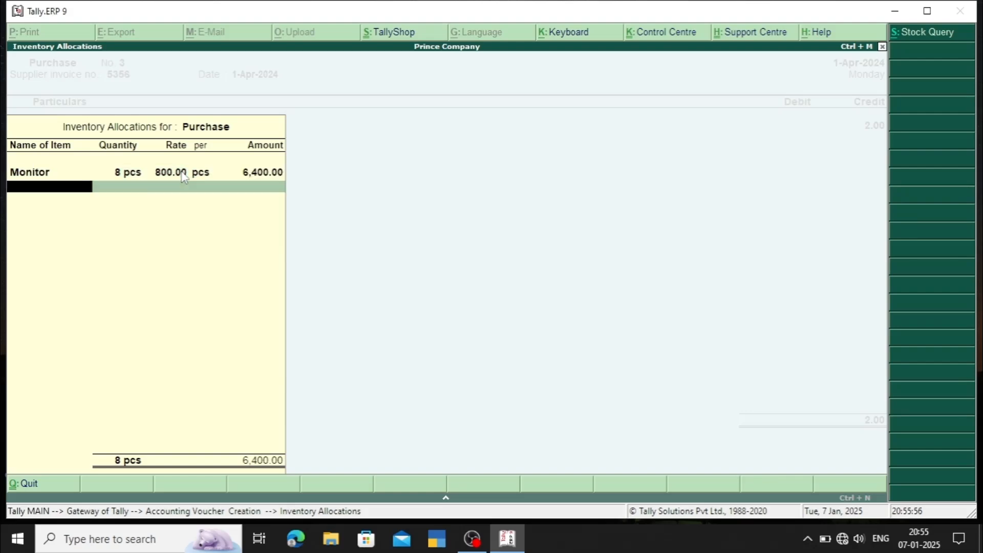
Add 10 pcs of RAM at a rate of 900 per pcs to the Purchase ledger's inventory allocation and finish the allocation.
key(space)
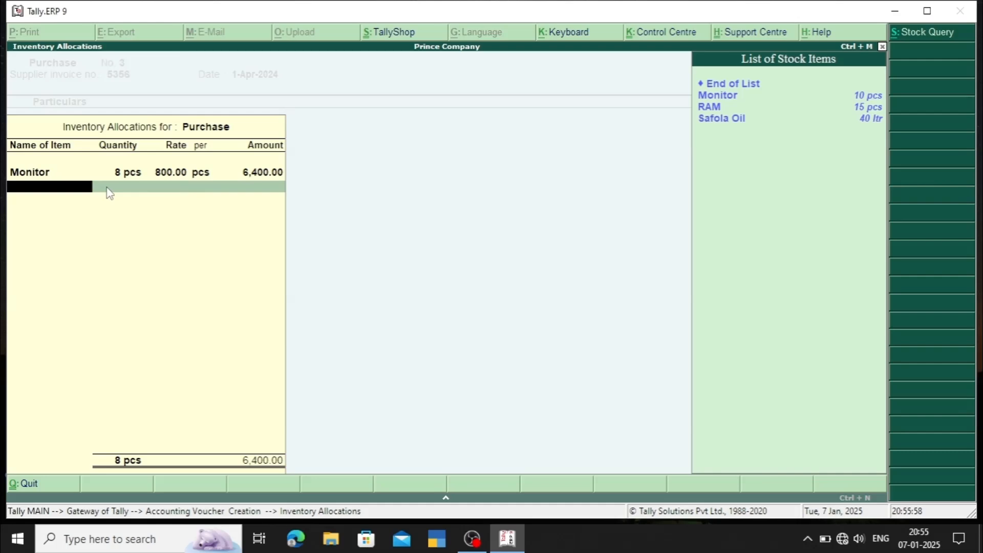
key(Down)
key(Down)
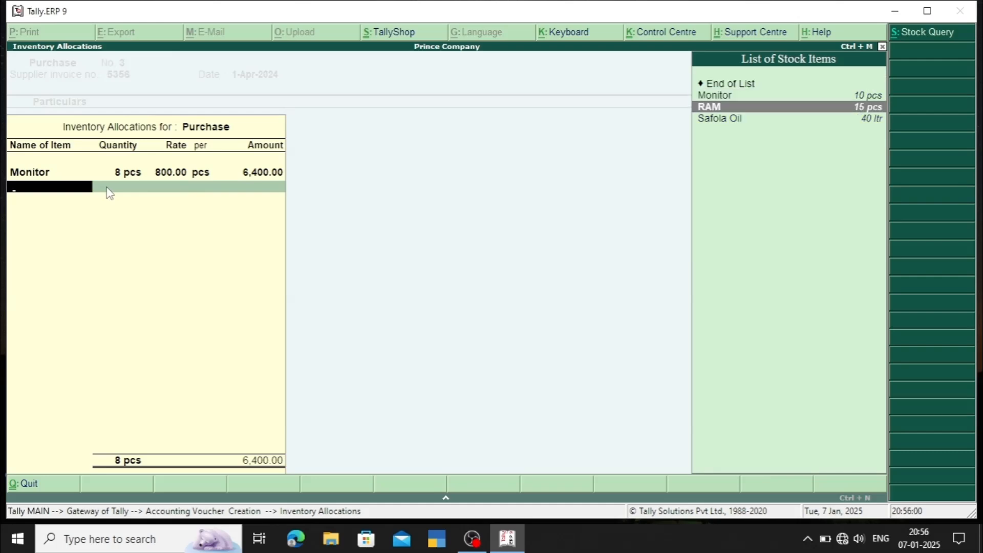
key(Return)
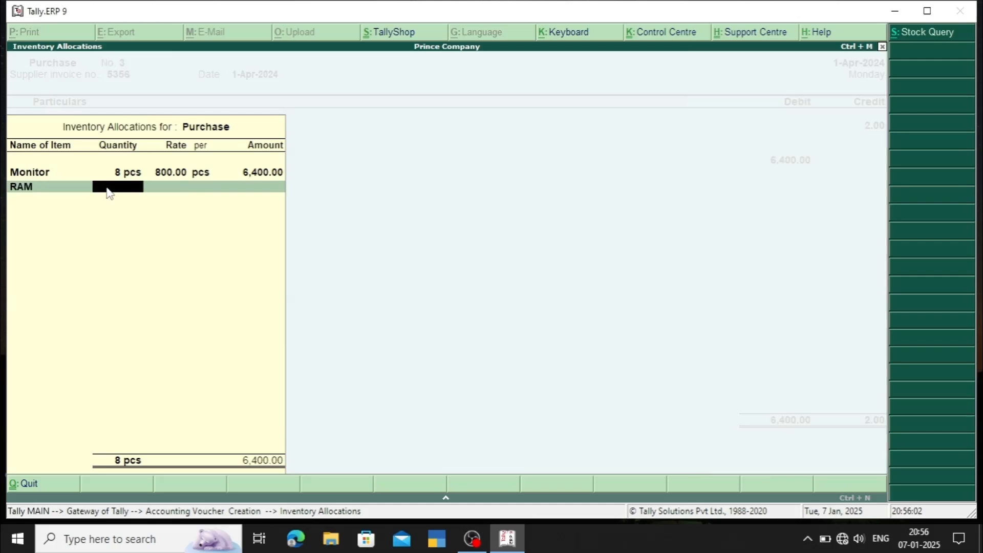
text(10)
key(Return)
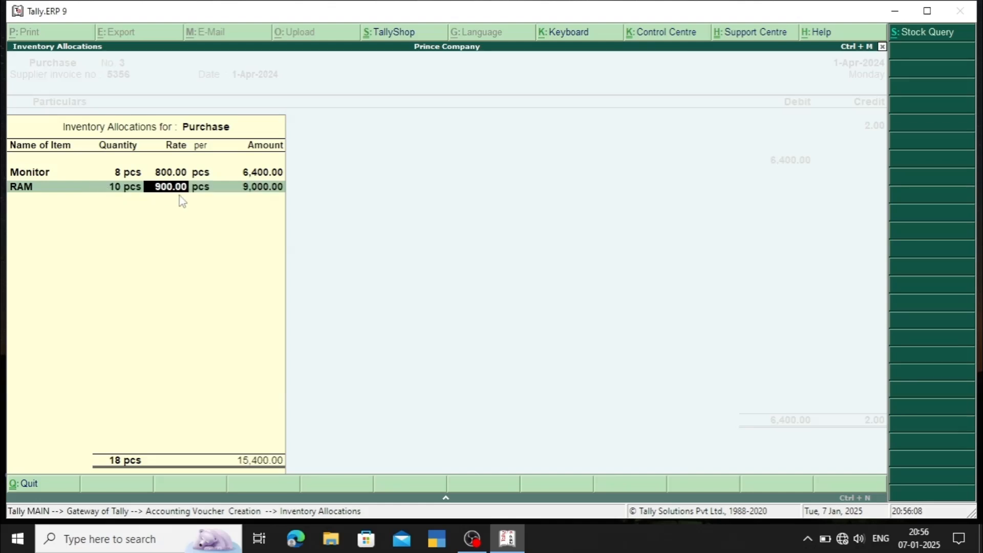
key(Return)
key(Return)
key(Return)
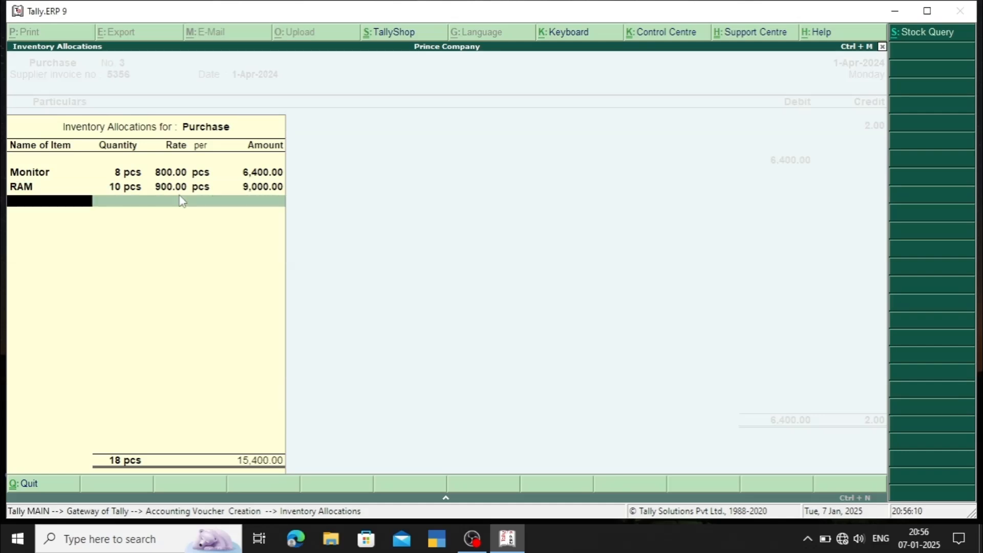
key(Return)
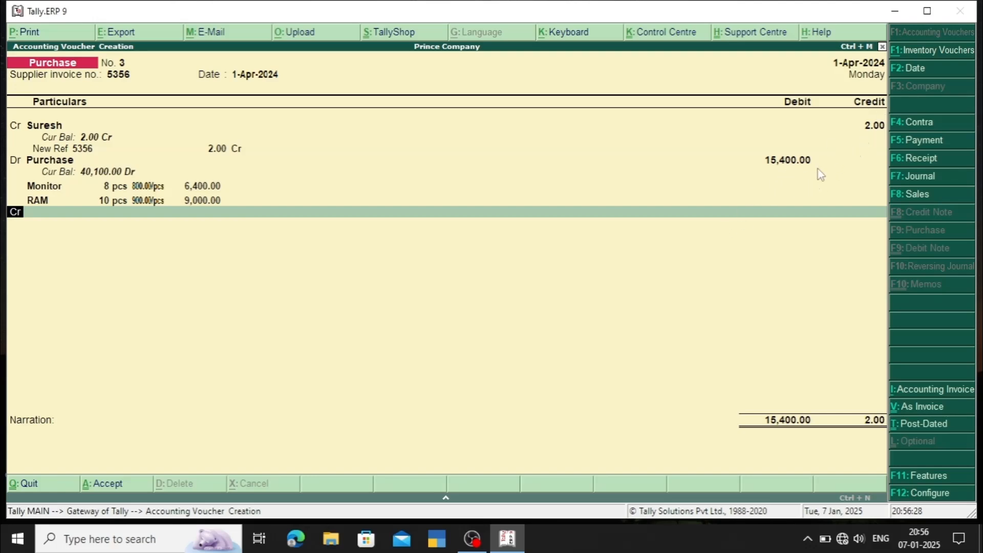
Set the supplier's credit amount to 15400 and accept its bill-wise details as New Ref 5356.
click(865, 130)
text(15)
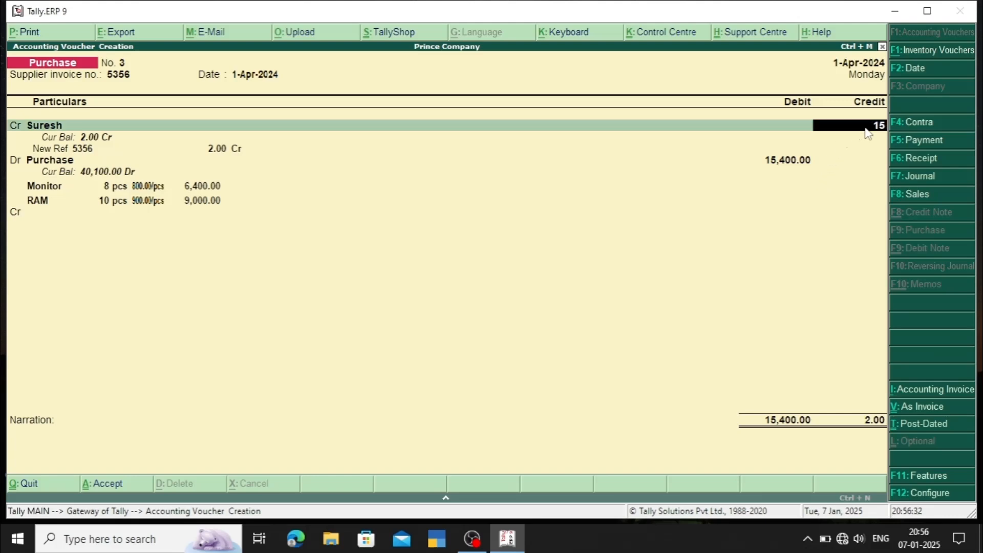
text(400)
key(Return)
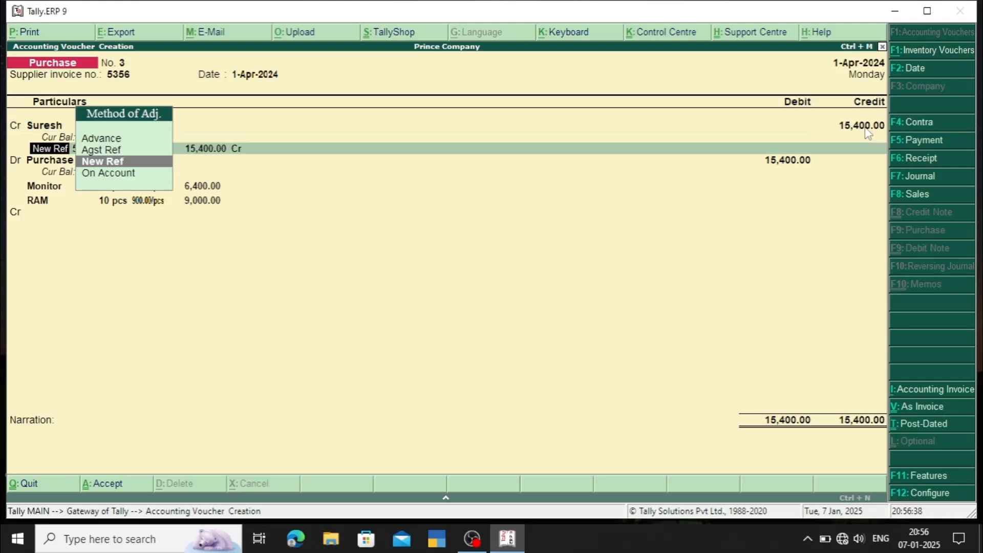
key(Return)
key(Return)
key(Return)
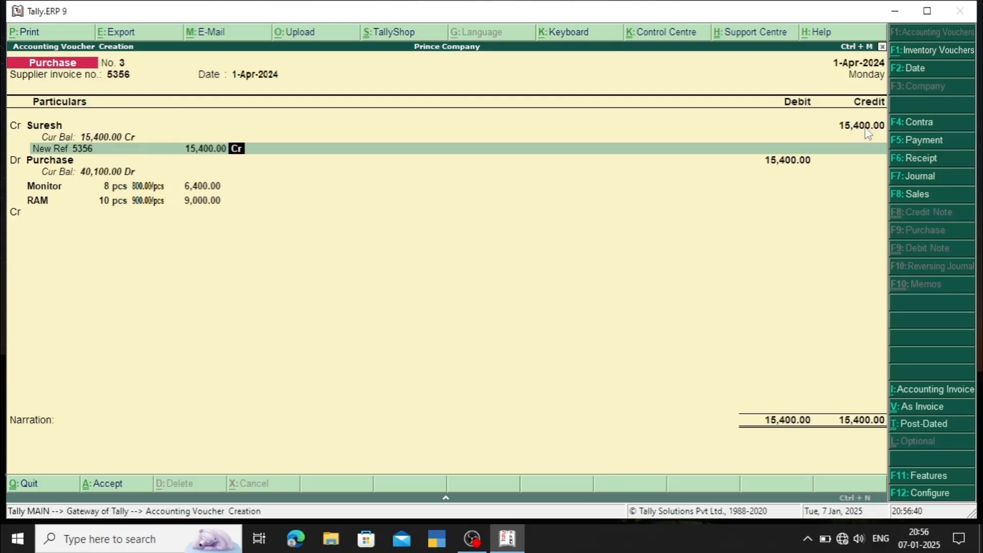
key(Return)
key(Return)
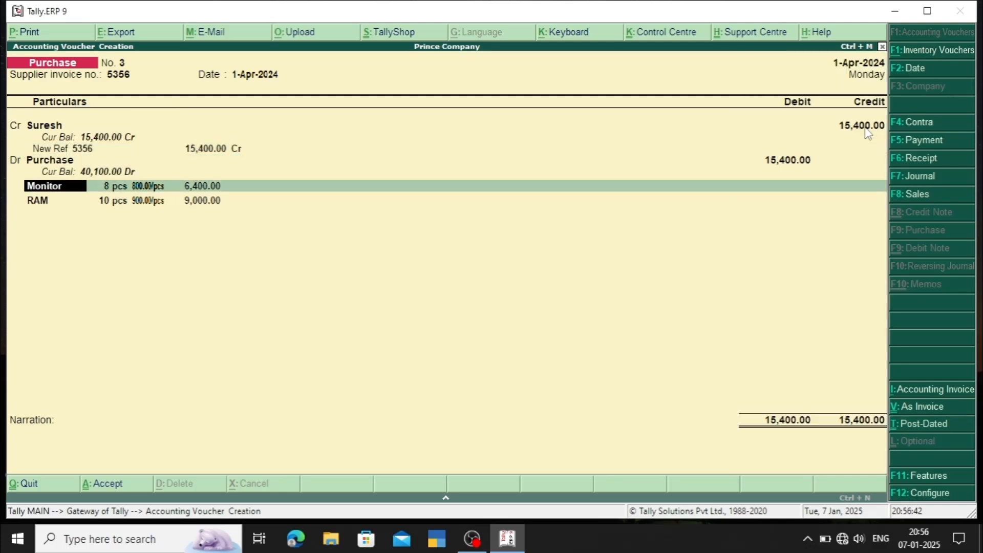
Accept the Monitor and RAM item lines, save the purchase voucher without a narration, and leave voucher entry.
key(Return)
key(Return)
key(Return)
key(Return)
key(Return)
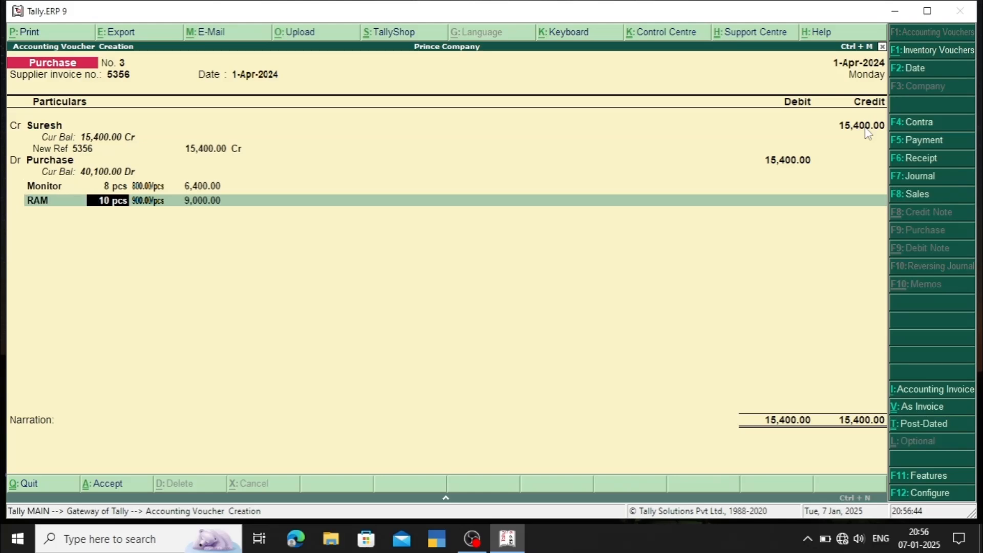
key(Return)
key(Return)
key(Return)
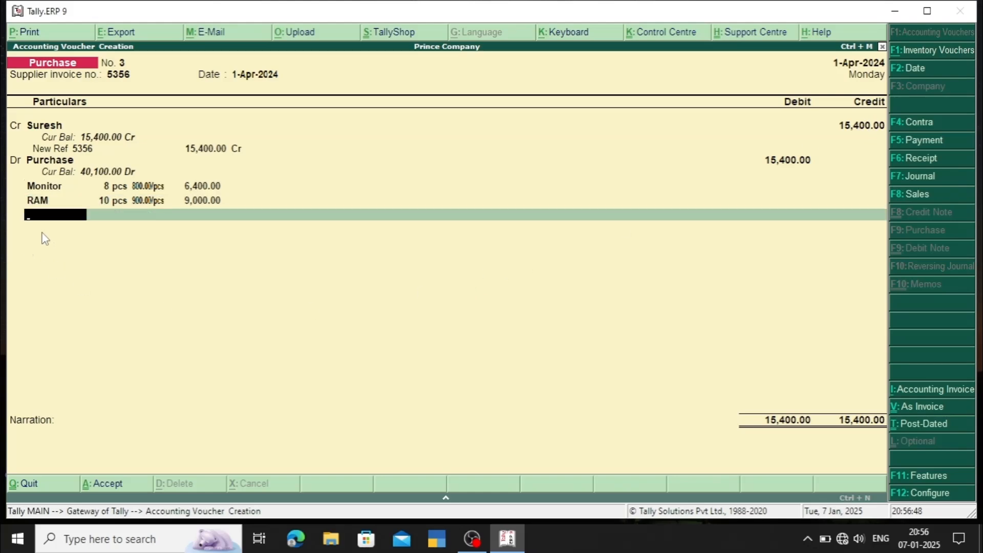
key(Return)
key(Return)
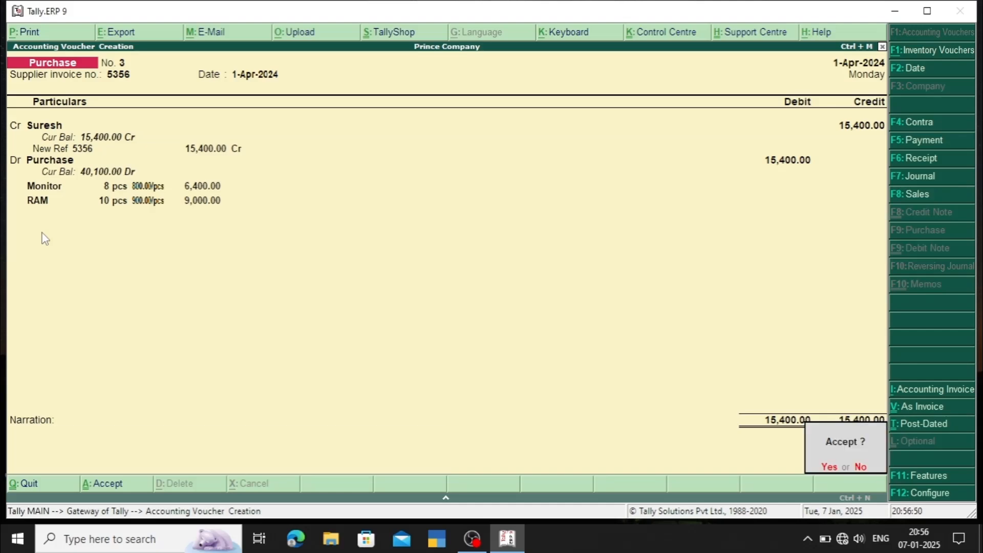
key(Return)
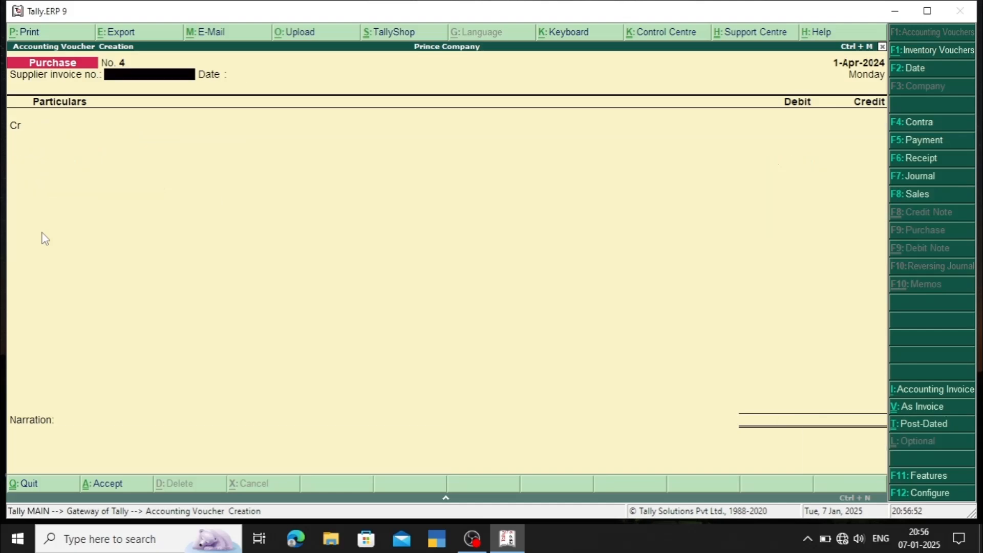
key(Escape)
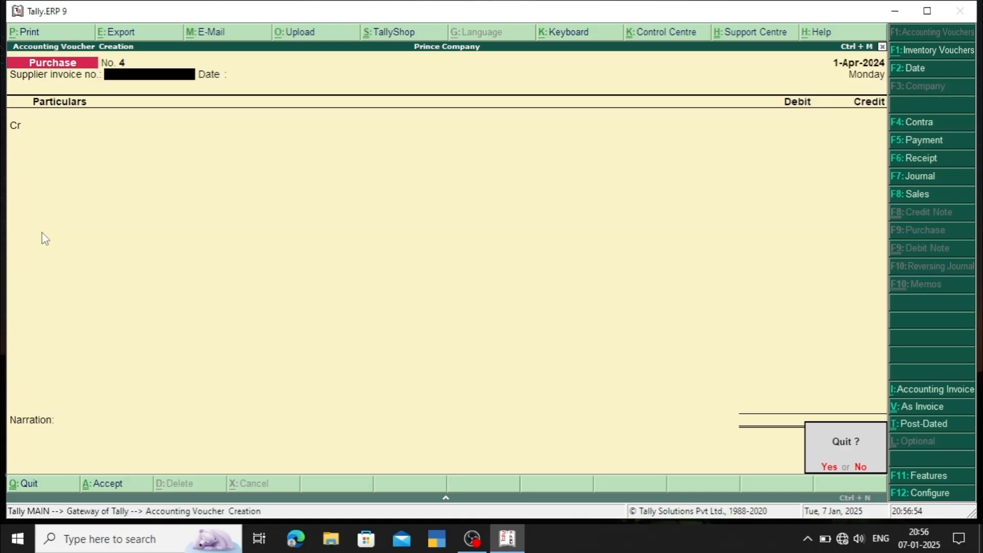
key(Return)
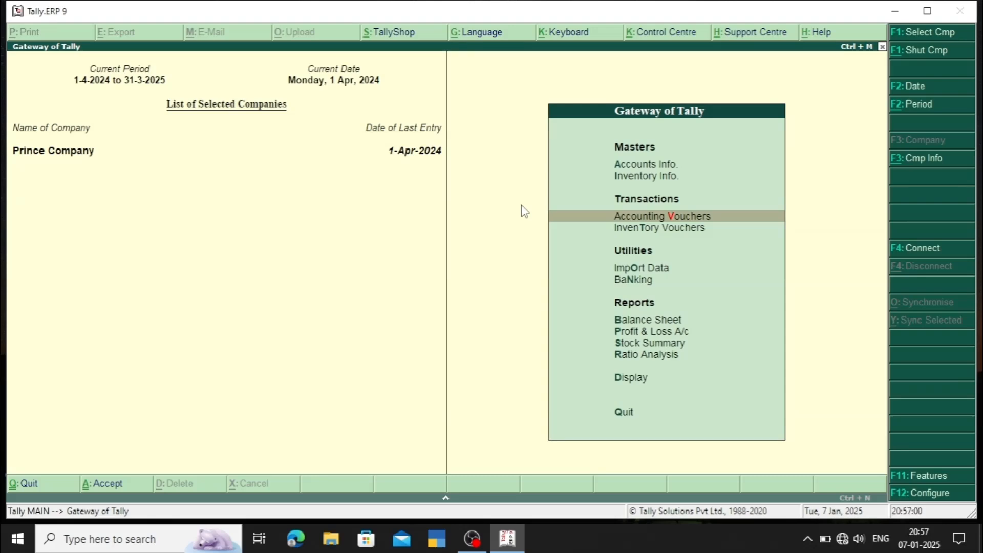
Check the closing quantities, rates and values of the individual items in the detailed Stock Summary.
key(Down)
key(Down)
key(Down)
key(Down)
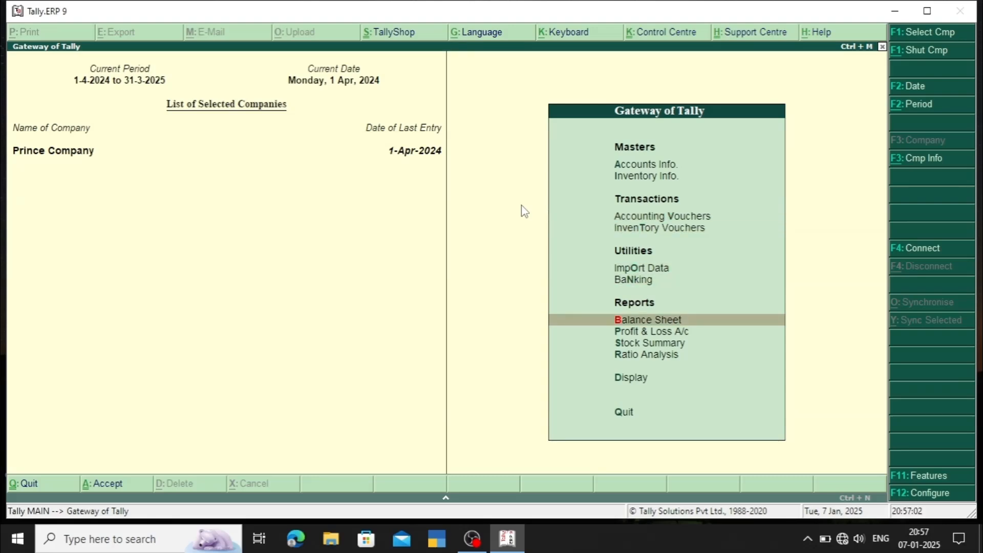
key(Down)
key(Down)
key(Return)
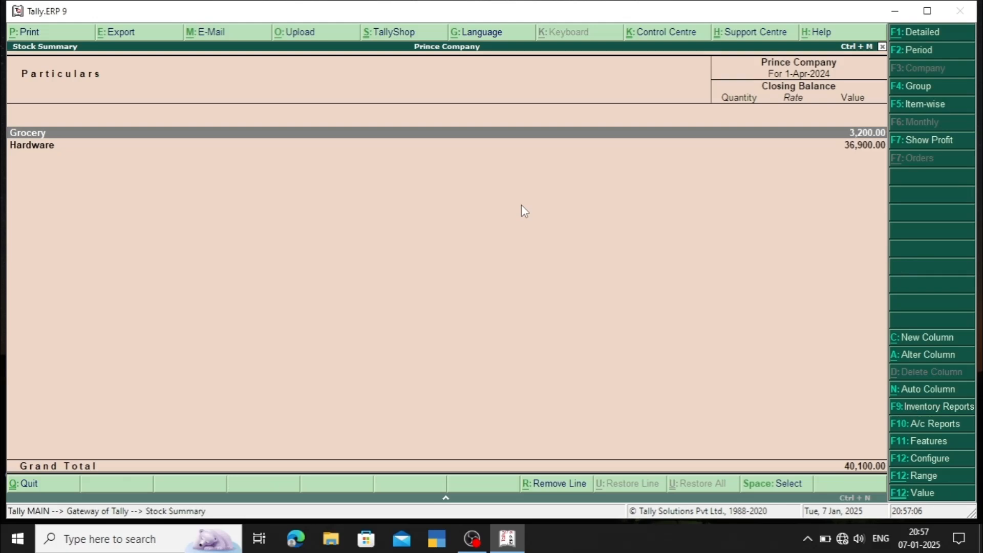
key(alt+F1)
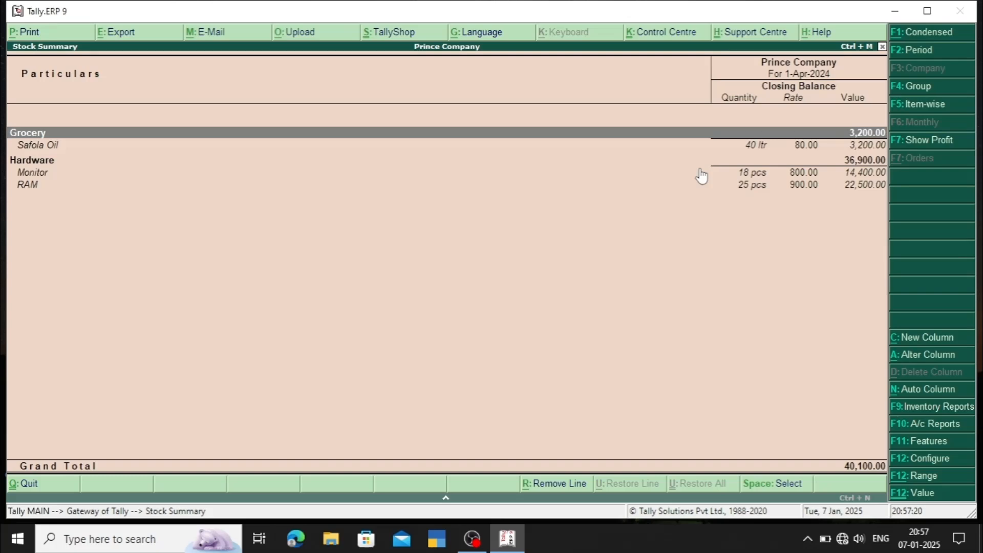
key(Escape)
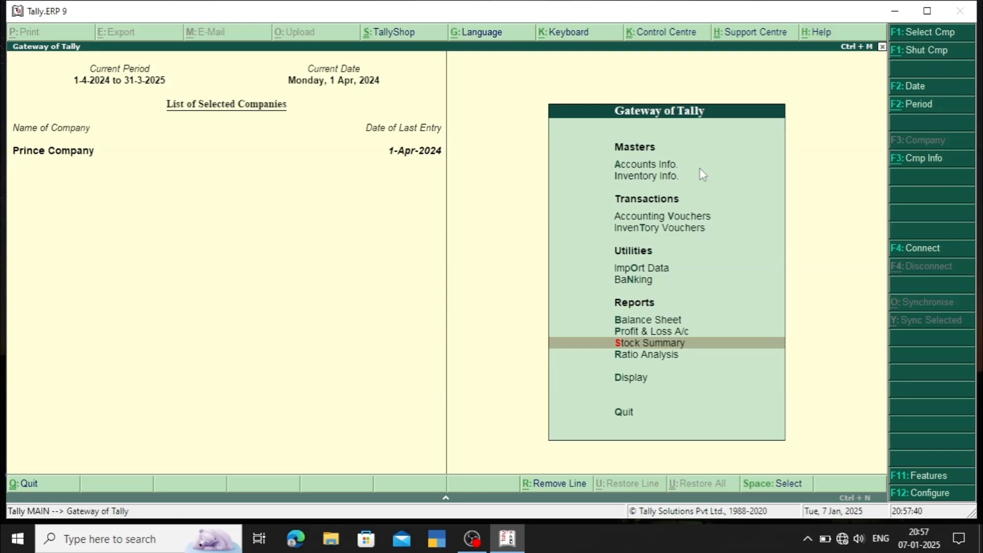
Examine the detailed Balance Sheet, including the Sundry Creditors line under Current Liabilities.
key(Up)
key(Up)
key(Up)
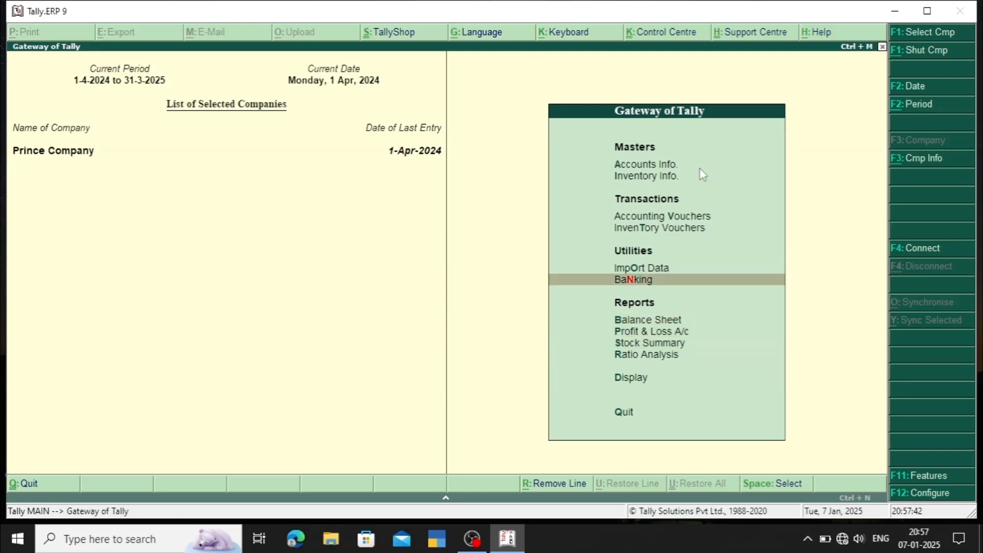
key(Down)
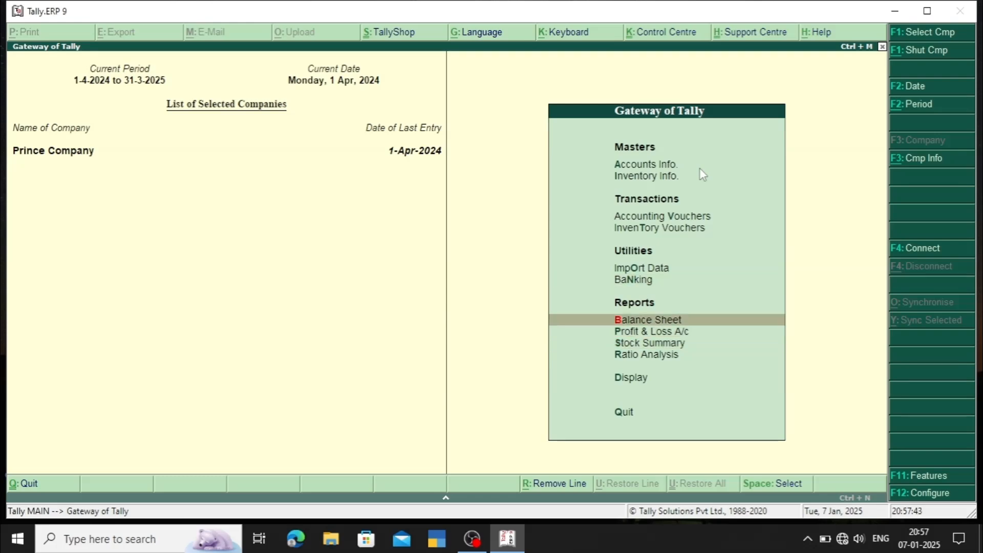
click(740, 325)
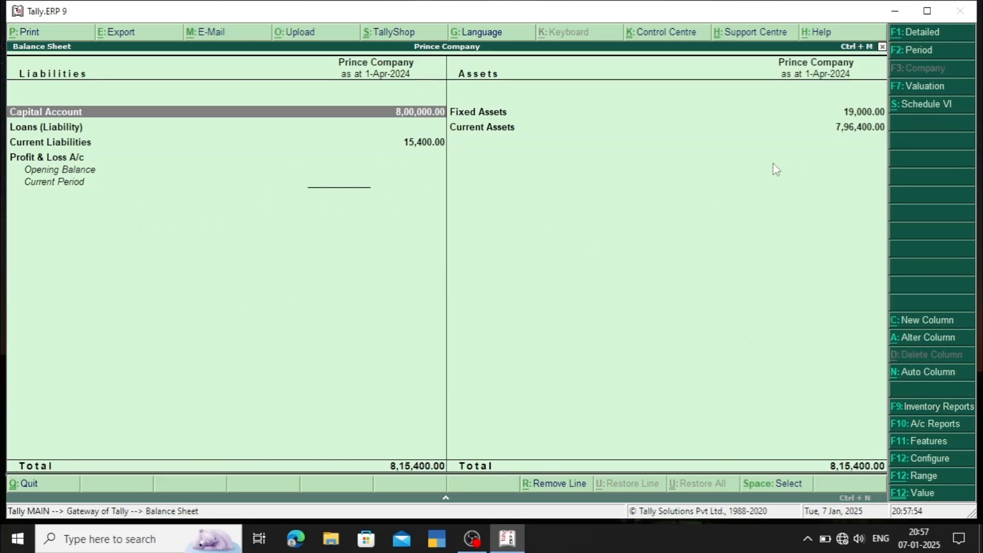
key(alt+F1)
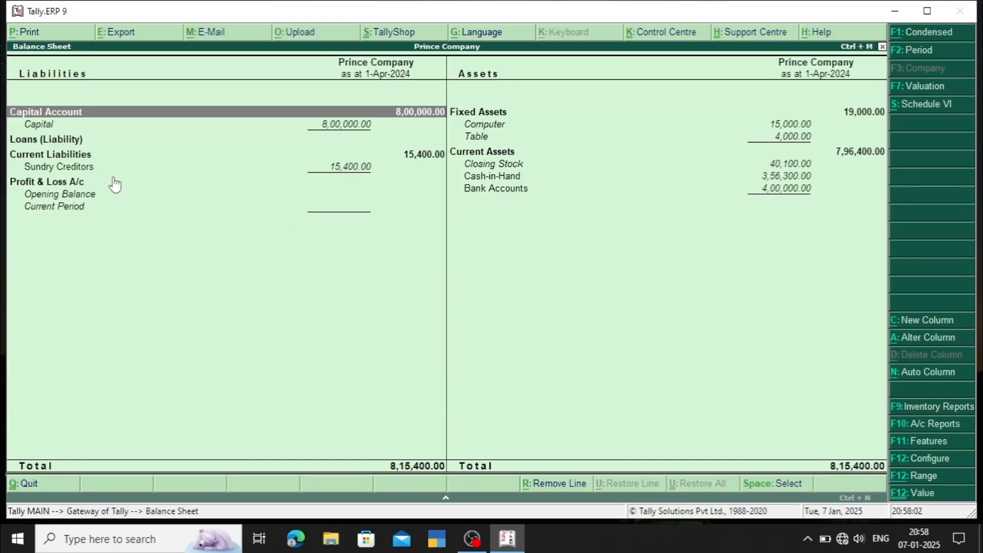
key(Down)
key(Down)
key(Down)
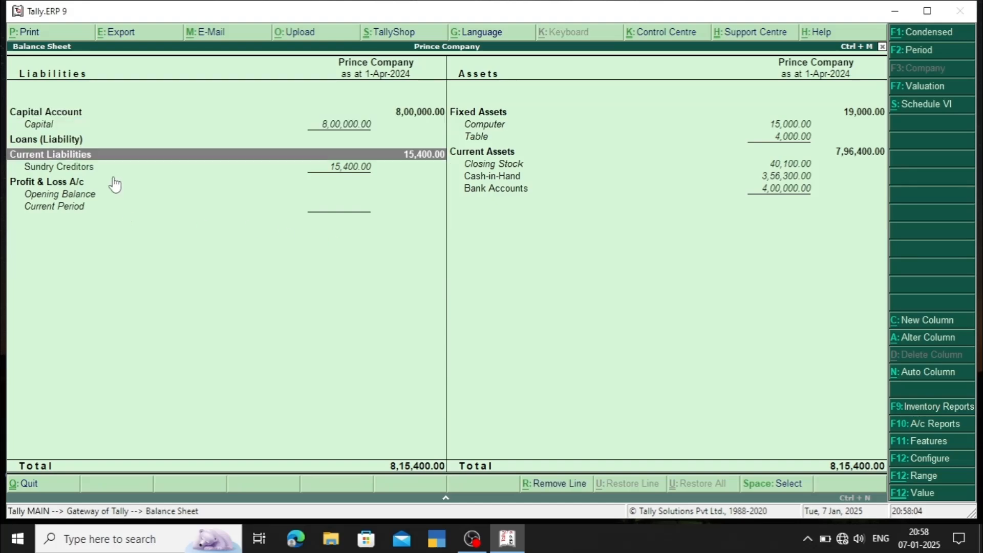
key(Down)
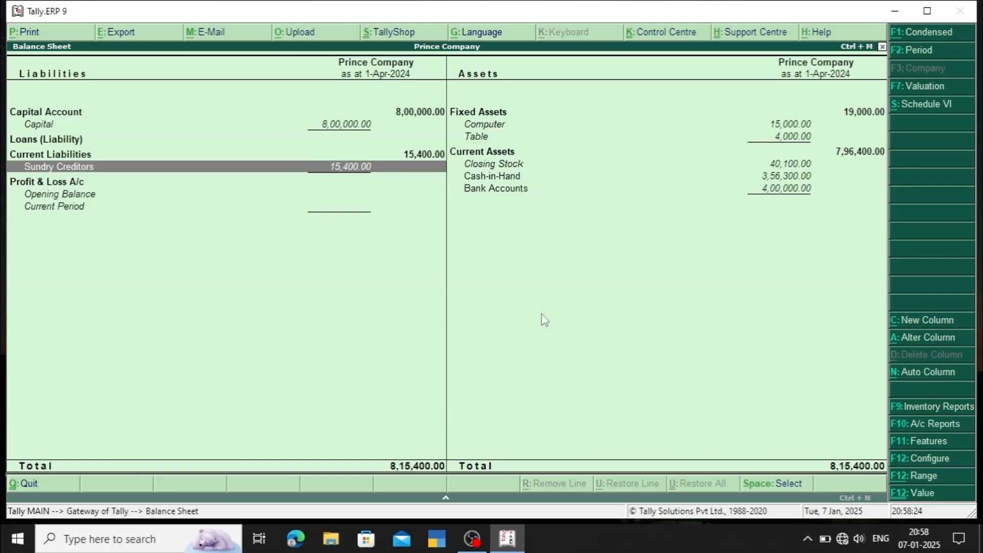
key(Escape)
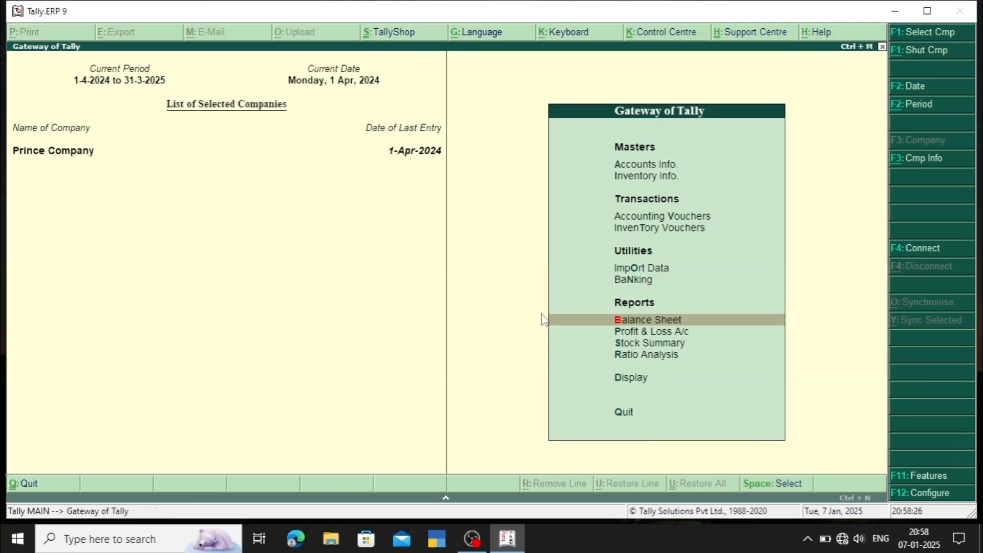
Start a new payment voucher in Accounting Vouchers with Cash as the paying account.
key(Up)
key(Up)
key(Up)
key(Up)
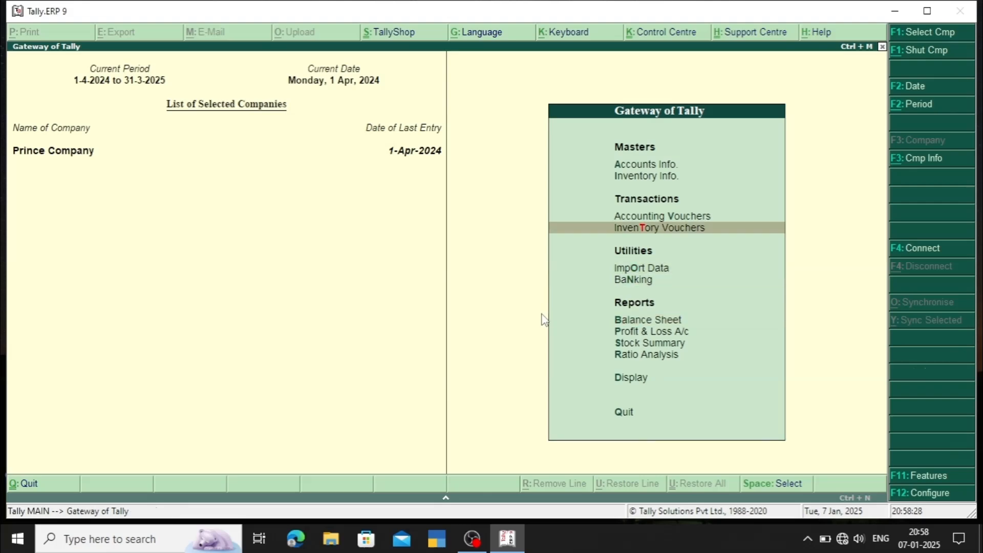
key(Down)
key(Up)
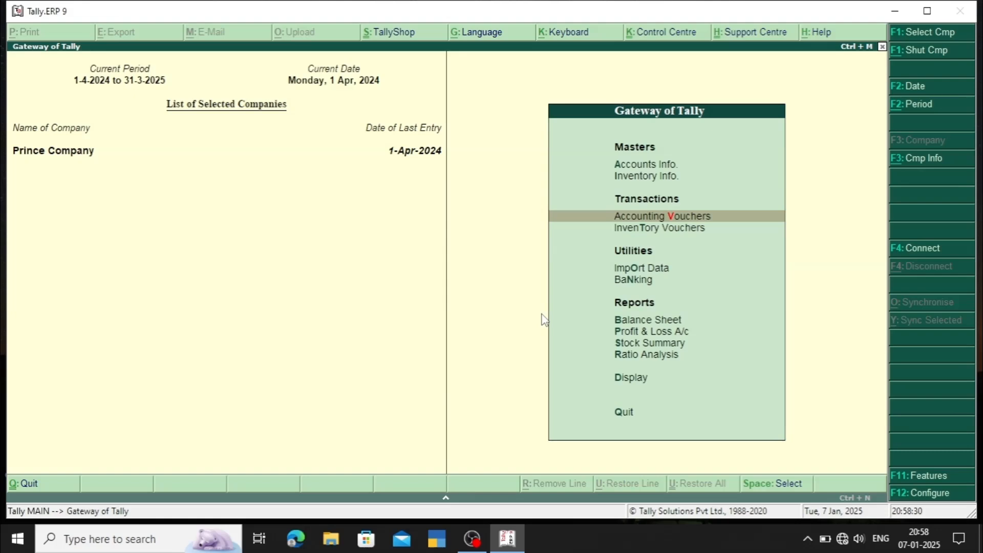
key(Return)
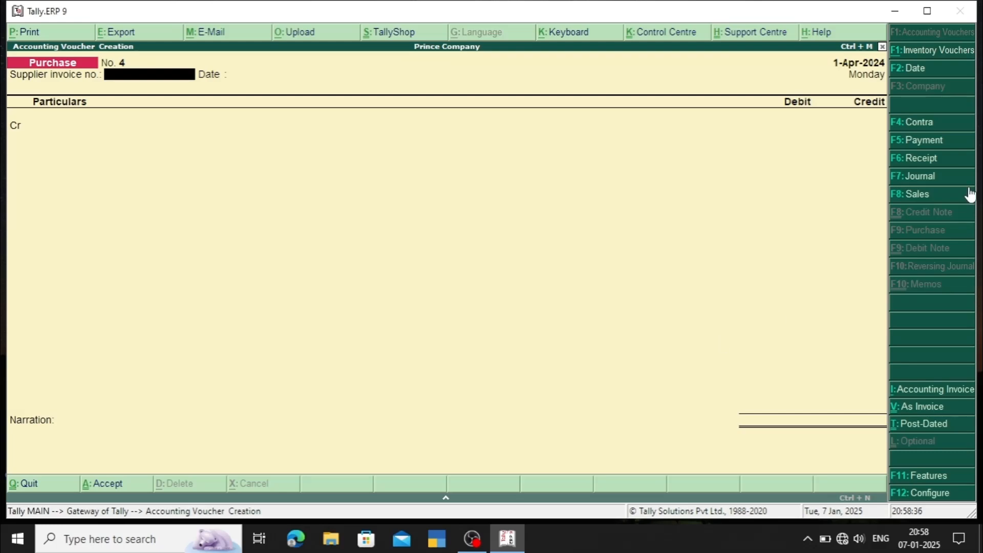
click(960, 143)
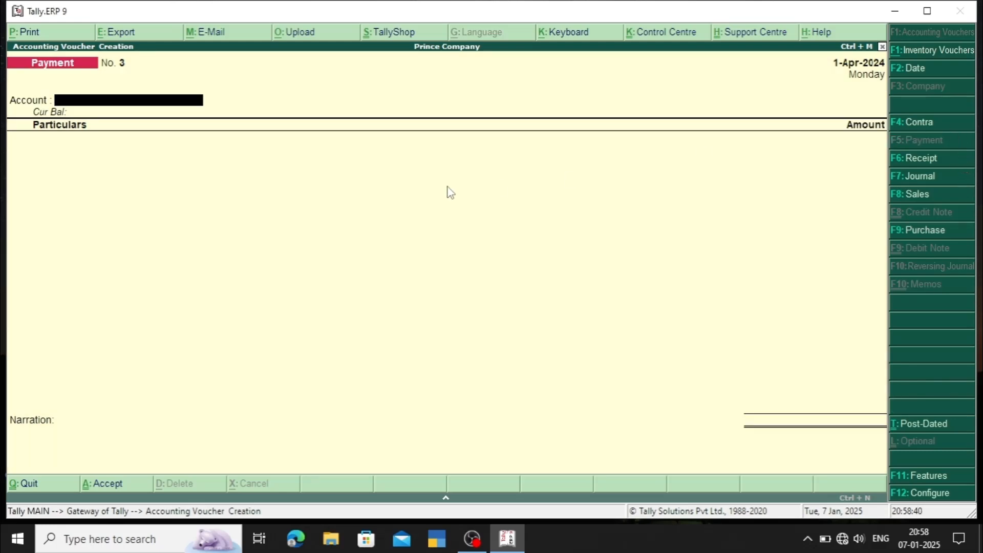
click(151, 108)
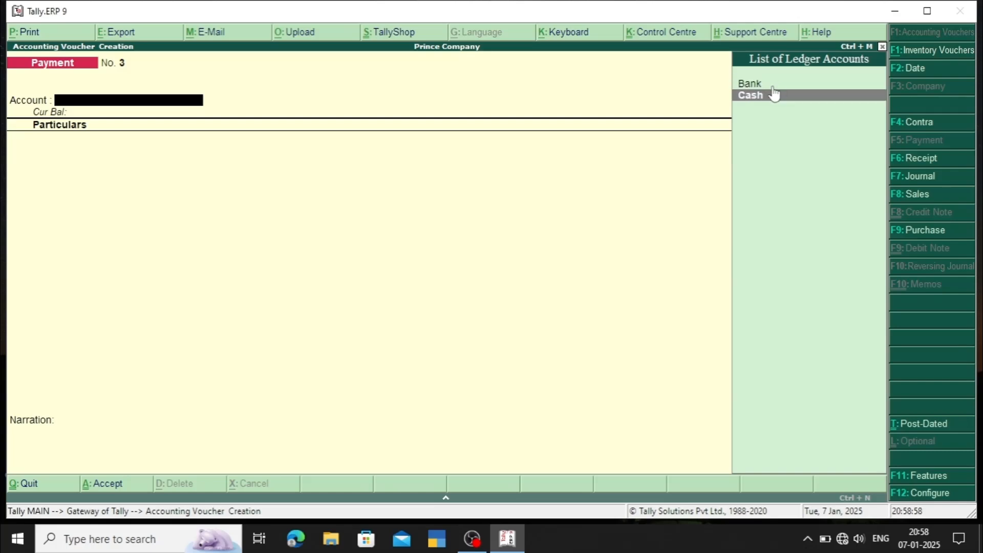
click(774, 97)
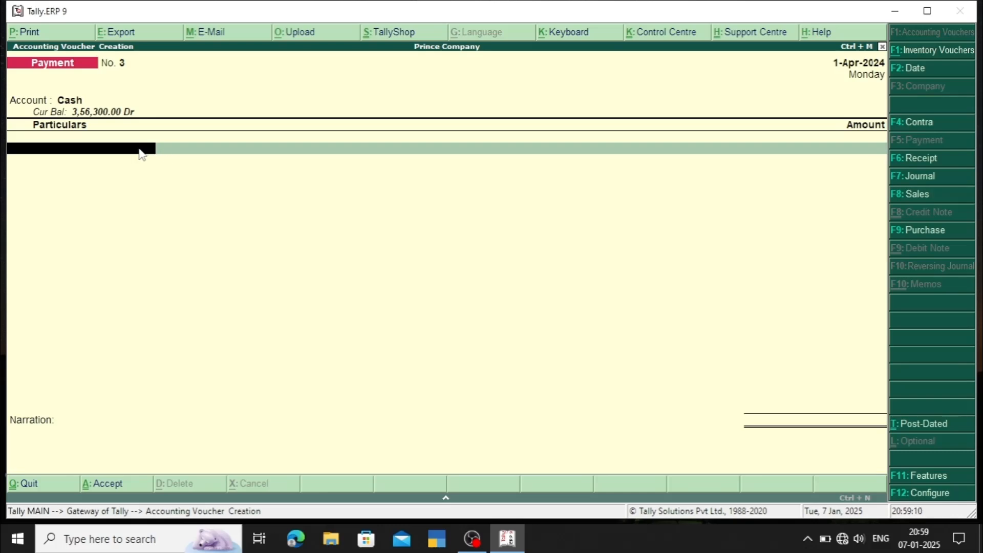
Enter the supplier's ledger account as the payment's particulars with an amount of 15,400.
key(space)
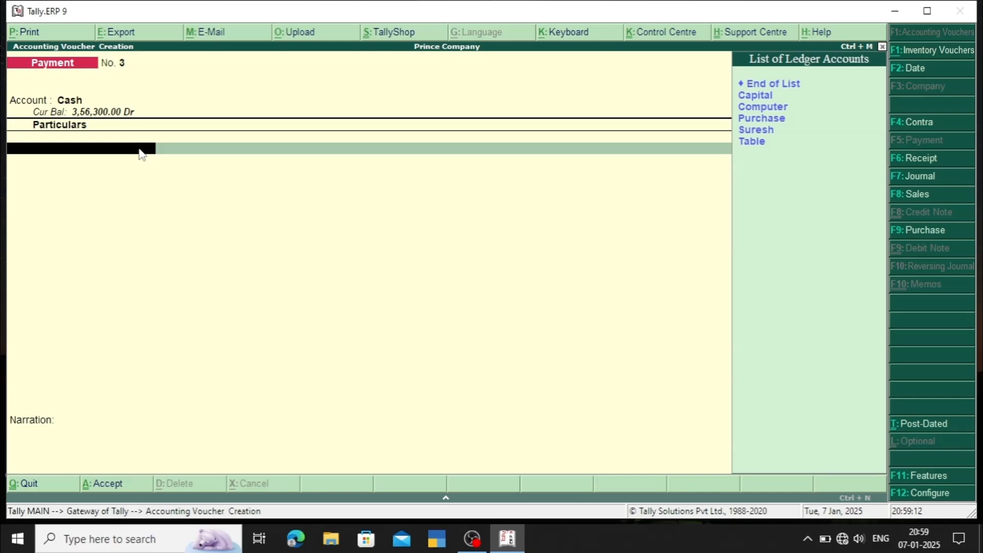
key(Down)
key(Down)
key(Down)
key(Down)
key(Down)
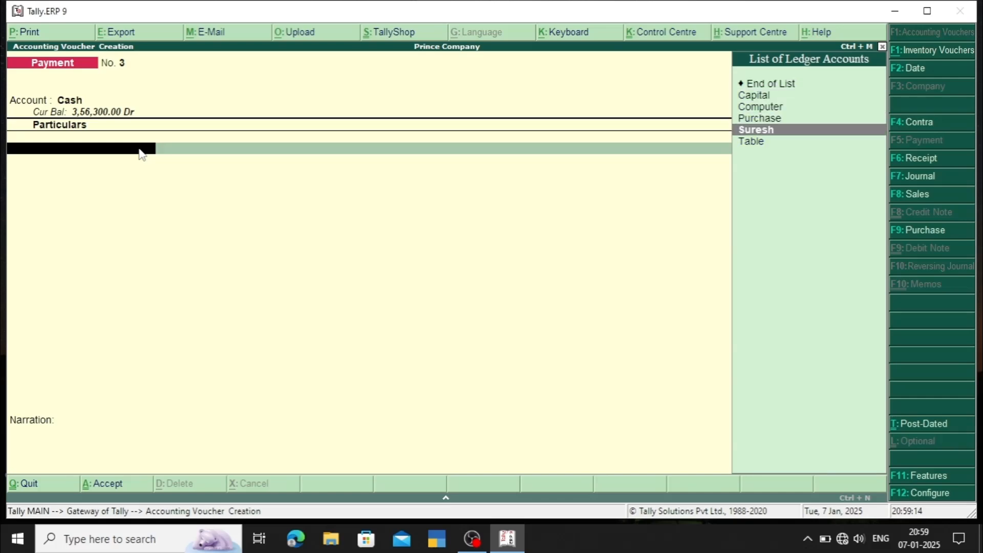
key(Return)
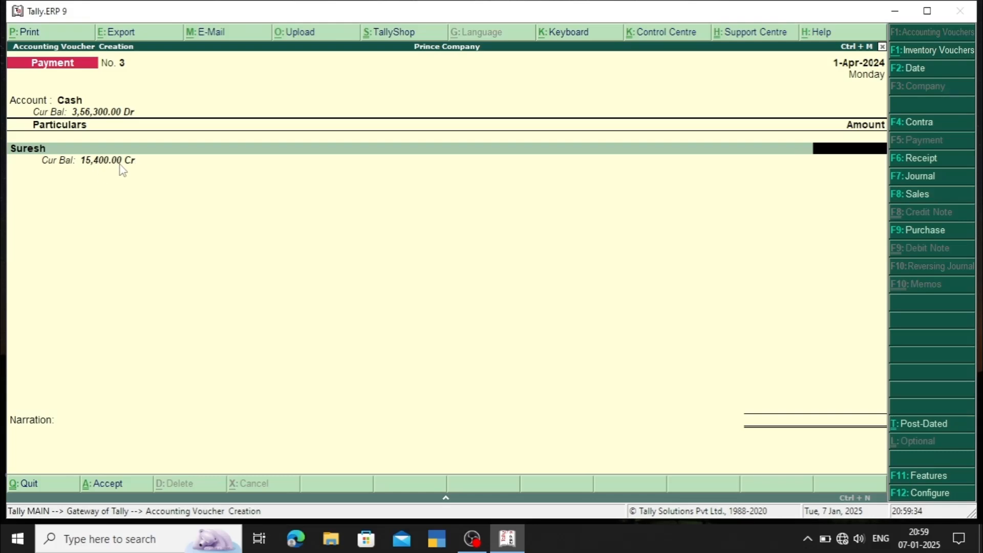
text(15400)
key(Return)
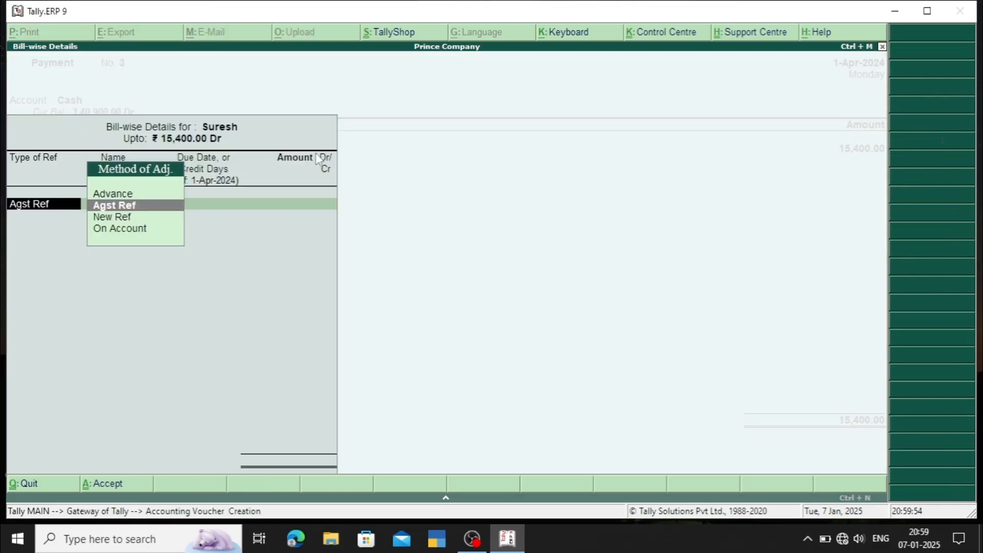
Allocate the full payment against the supplier's pending bill as Agst Ref, save the voucher without a narration, and leave voucher entry.
key(Return)
key(Return)
key(Return)
key(Return)
key(Return)
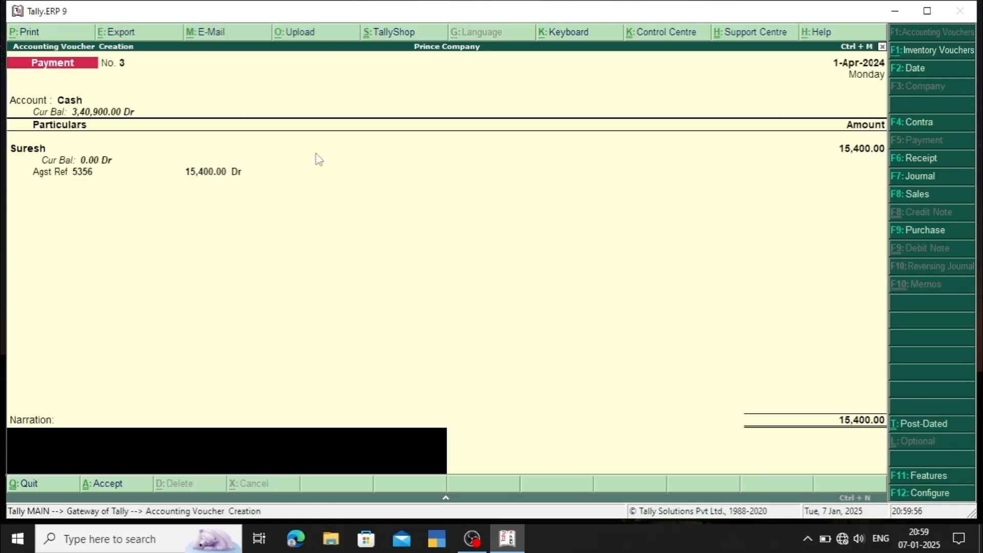
key(Return)
key(Return)
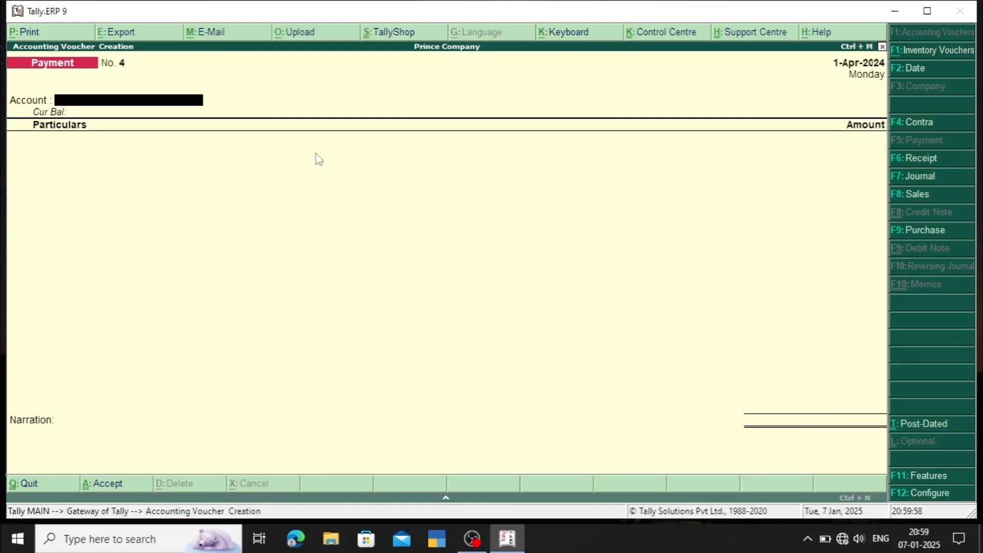
key(Escape)
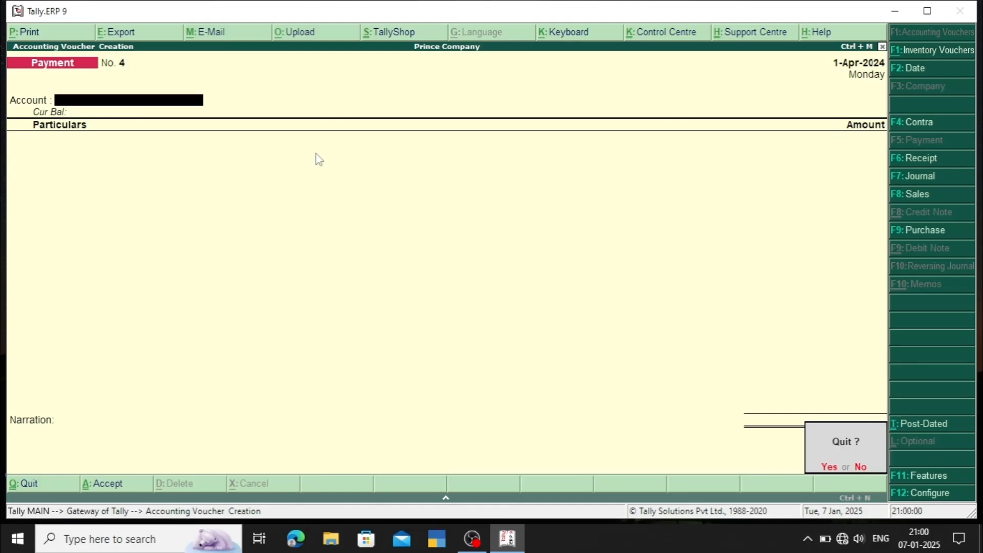
key(Return)
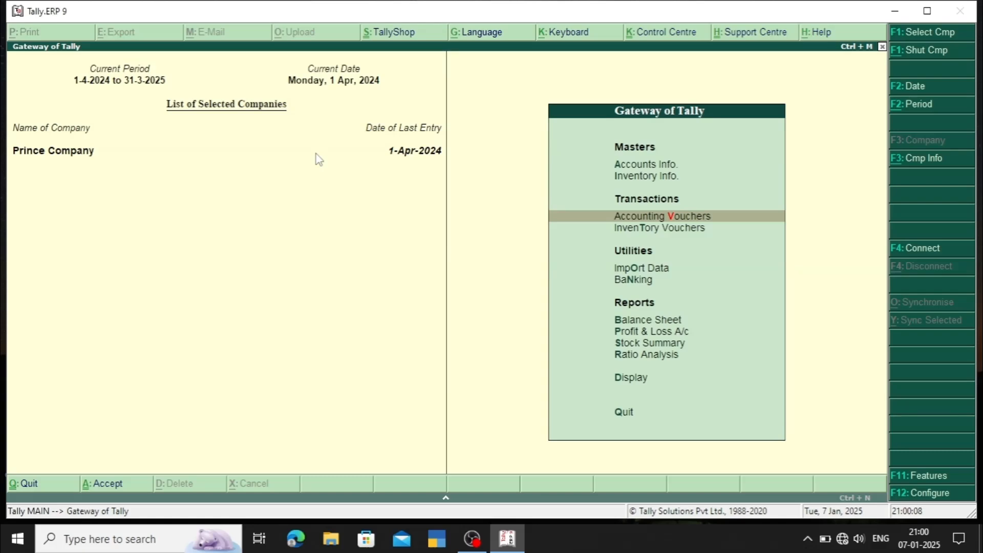
Display Prince Company's Balance Sheet in detailed view.
key(Down)
key(Down)
key(Down)
key(Down)
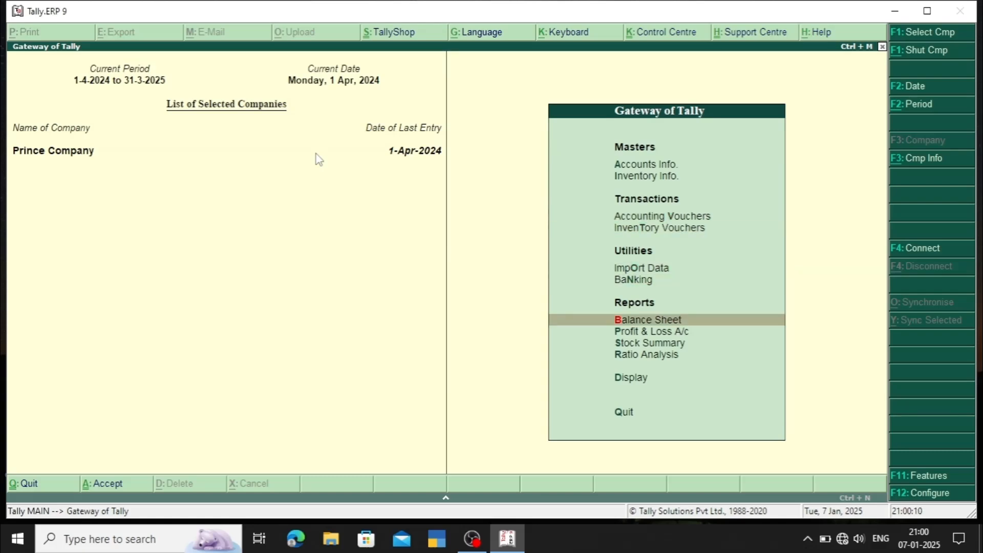
key(Down)
key(Up)
key(Up)
key(Up)
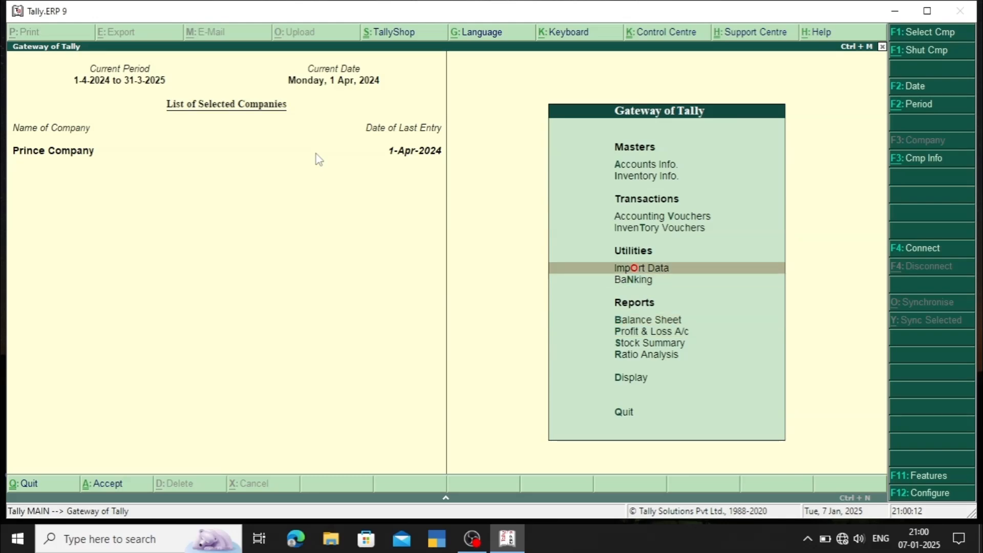
key(Down)
key(Down)
key(Down)
key(Up)
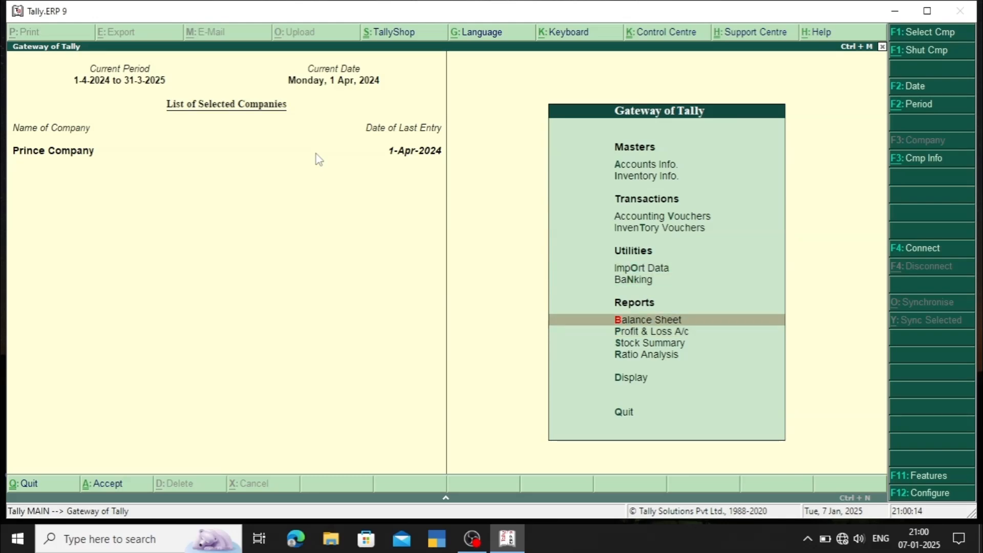
key(Return)
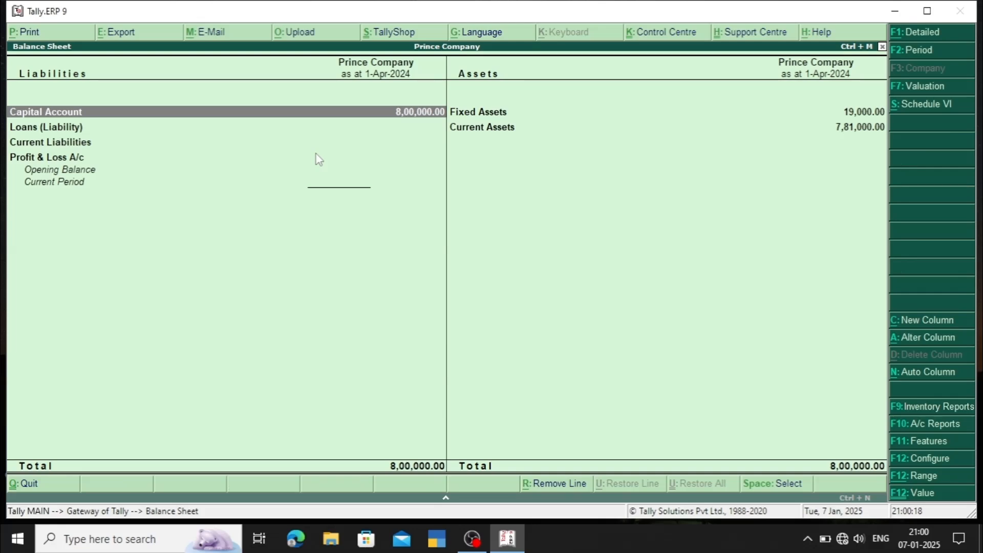
key(alt+F1)
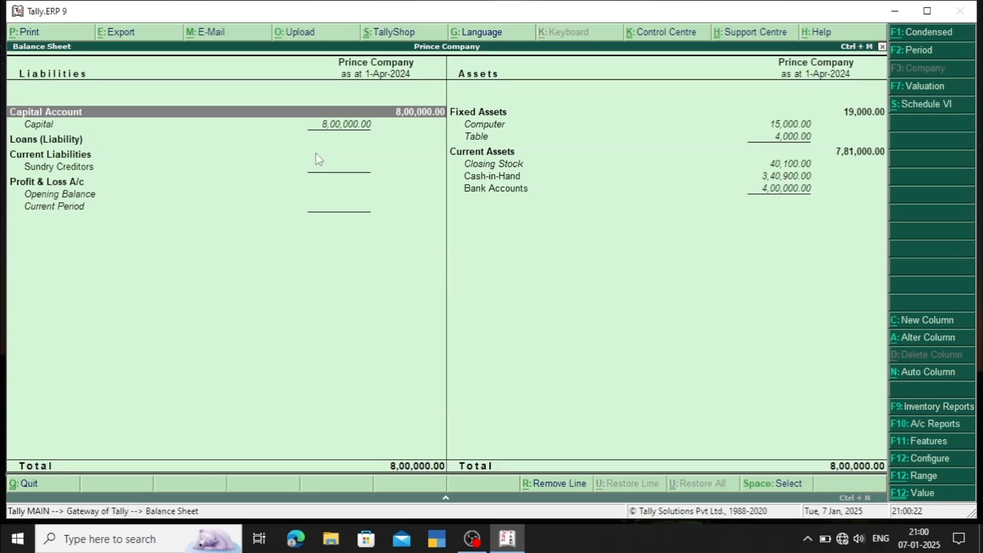
Check the Group Summary of Sundry Creditors under Current Liabilities, and return to the Balance Sheet.
key(Down)
key(Down)
key(Down)
key(Down)
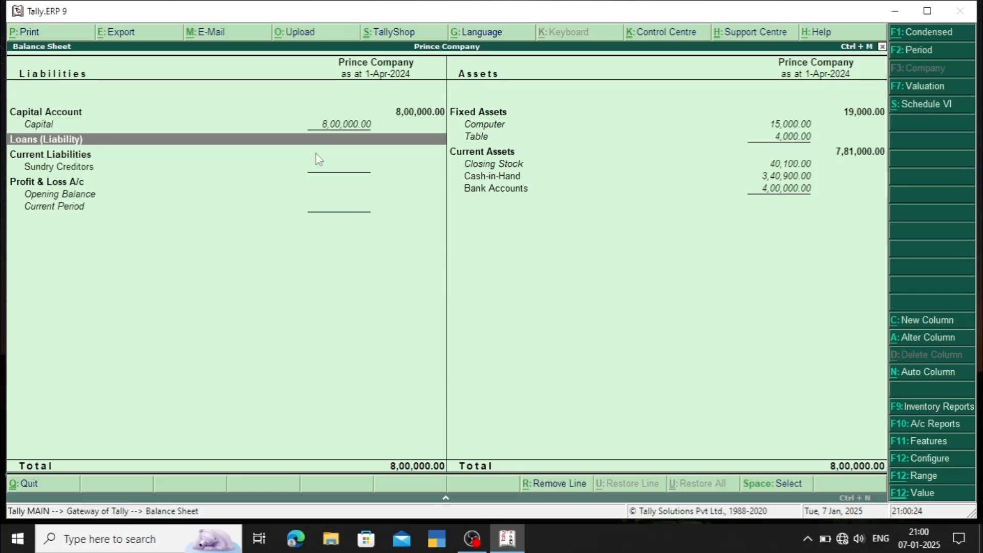
key(Up)
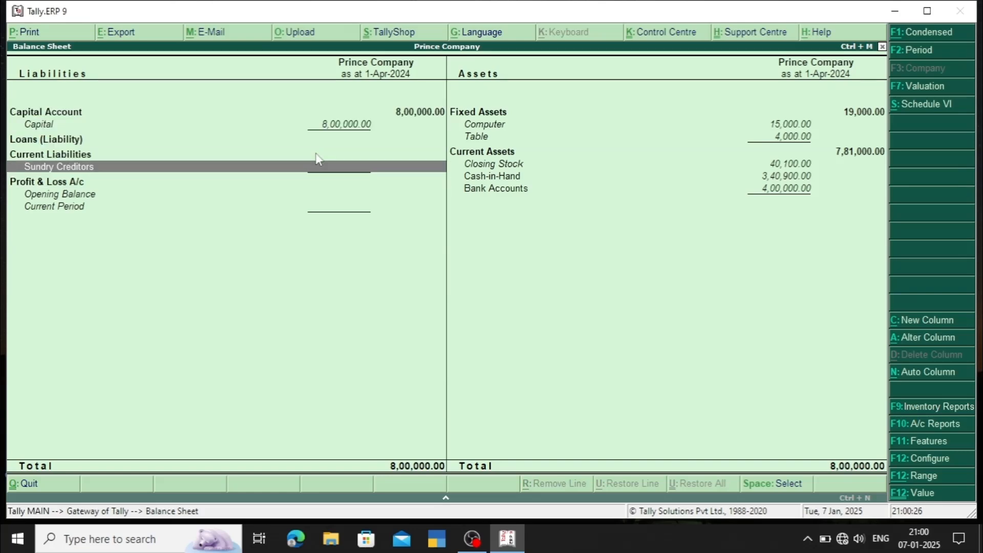
key(Return)
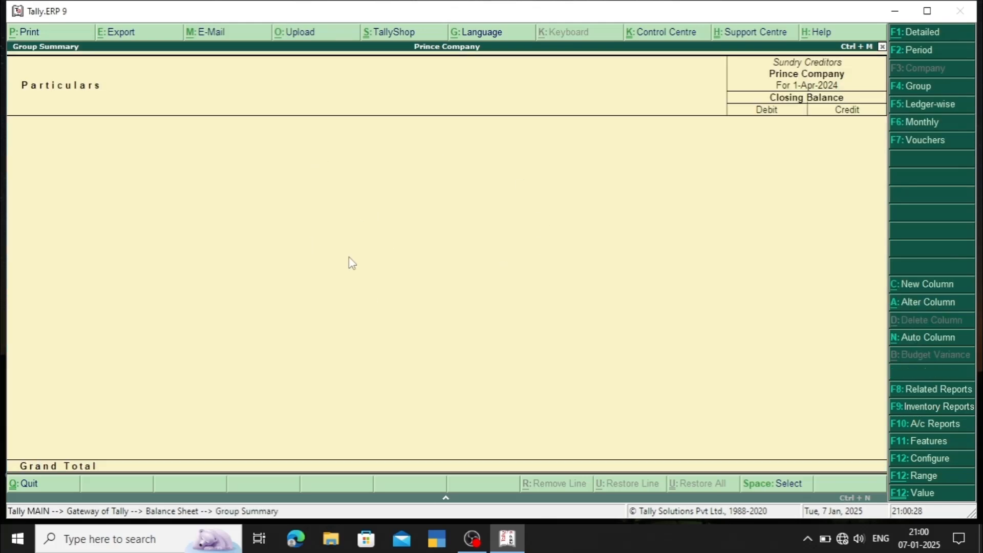
key(Escape)
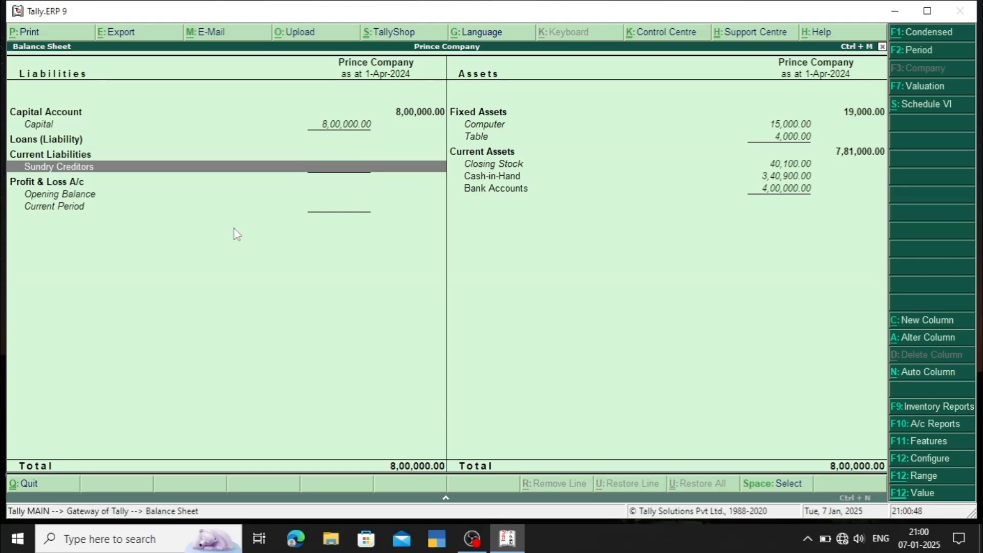
Examine the Current Liabilities, Sundry Creditors and asset lines in the detailed Balance Sheet, and close the report.
key(Up)
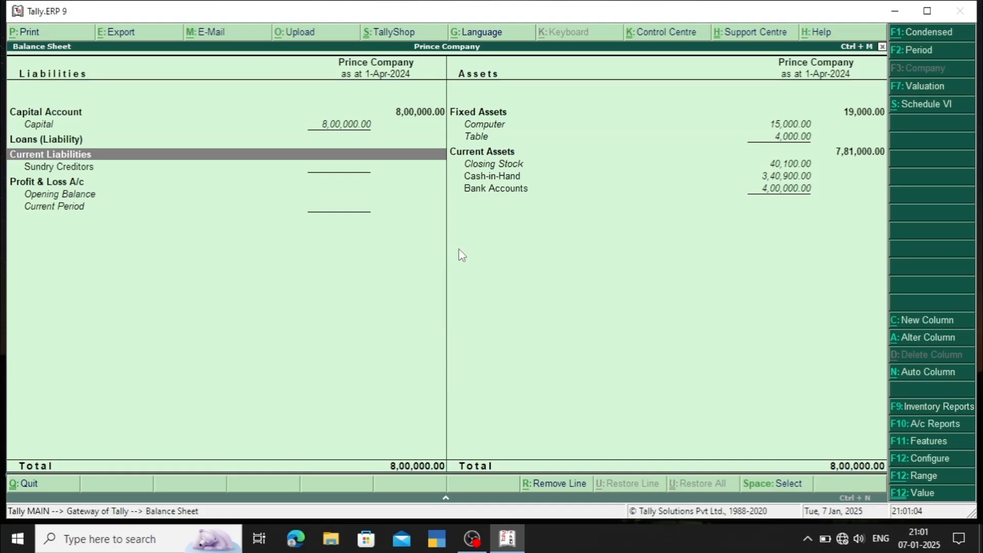
key(Down)
key(Down)
key(Up)
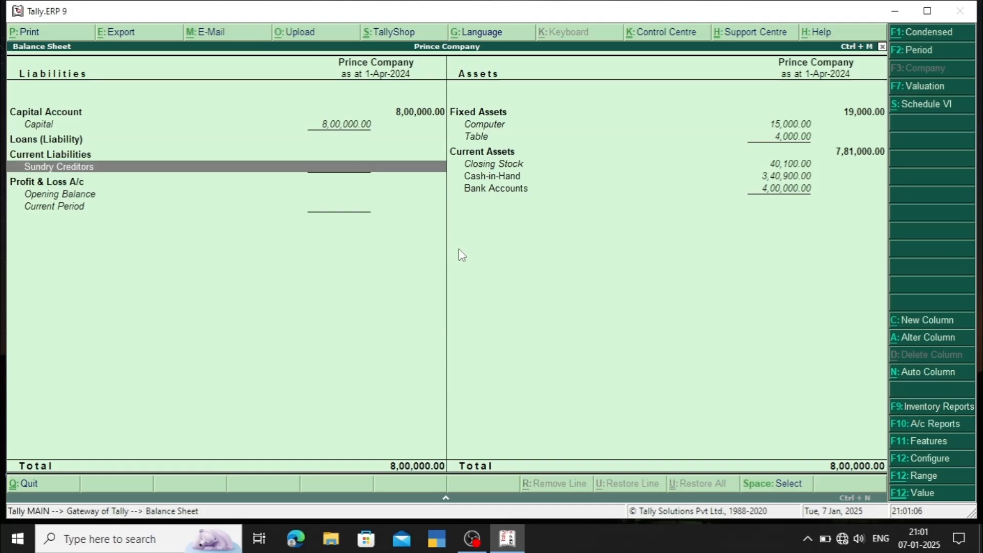
key(Down)
key(Up)
key(Down)
key(Up)
key(Down)
key(Up)
key(Down)
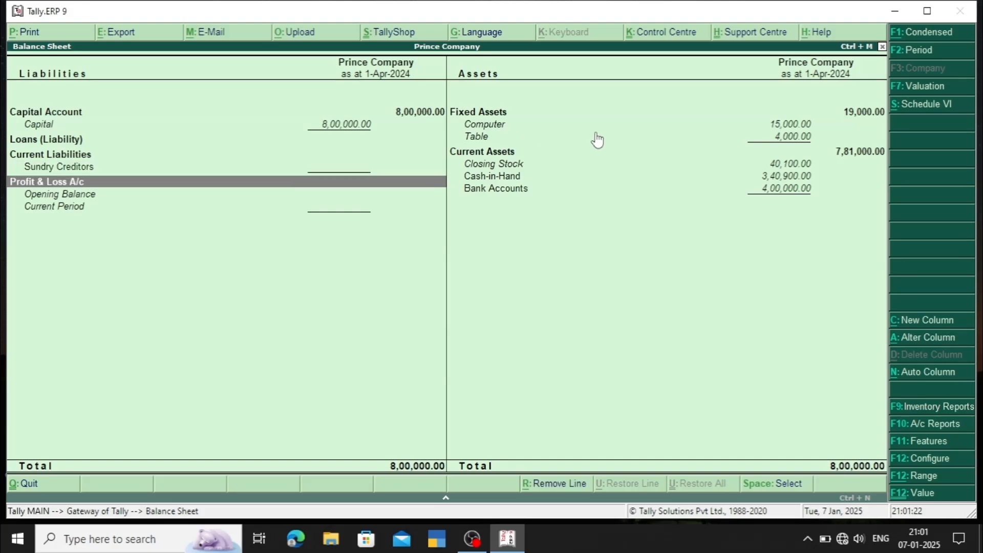
key(Escape)
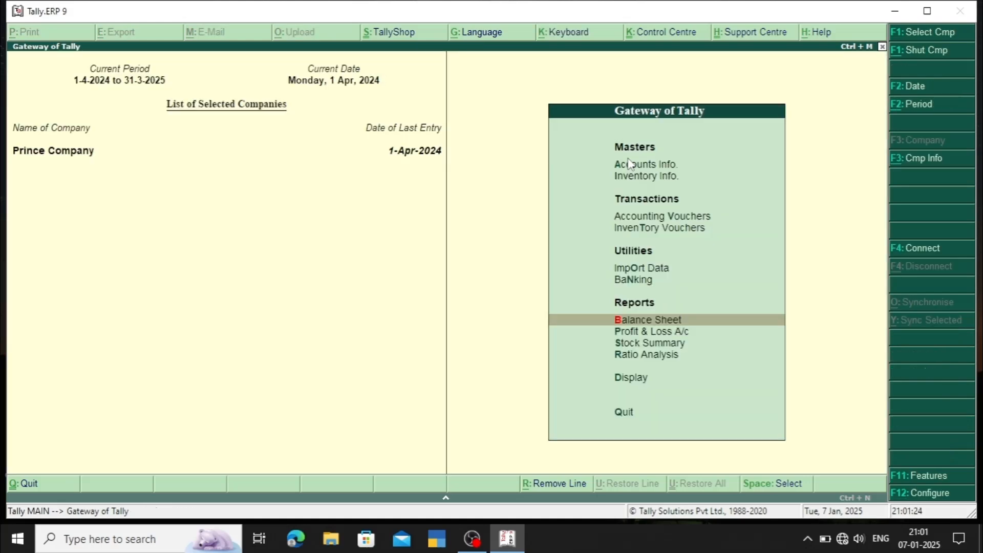